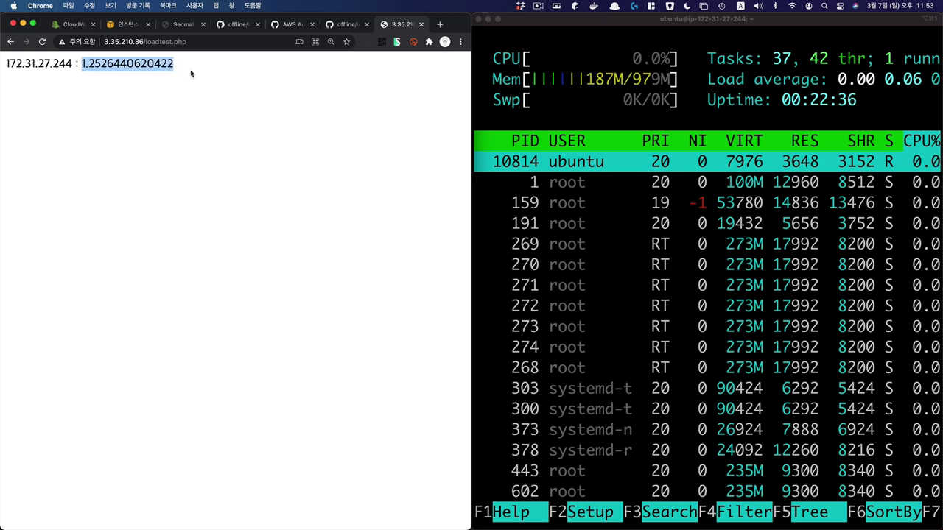
# Rerun the loadtest.php page twice to compare the response time with the server's CPU load.
pyautogui.click(200, 41)
pyautogui.press('Return')
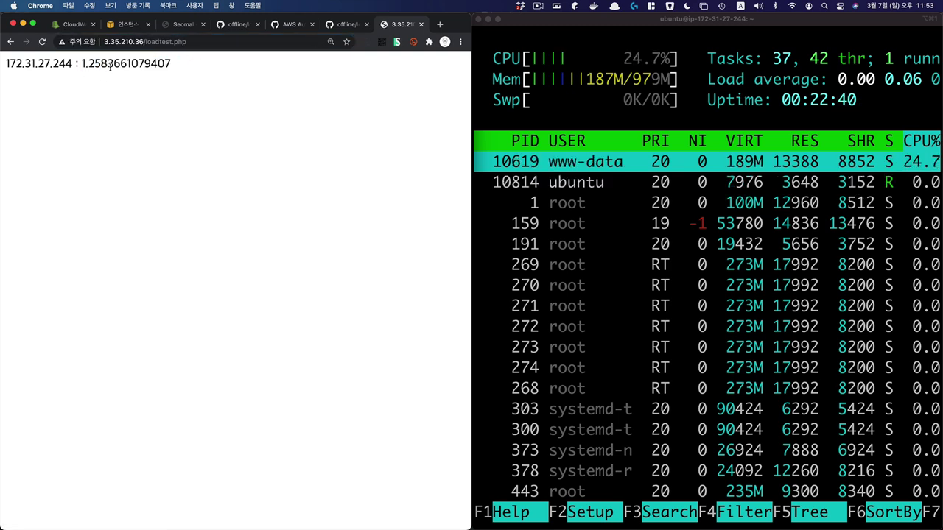
pyautogui.click(42, 42)
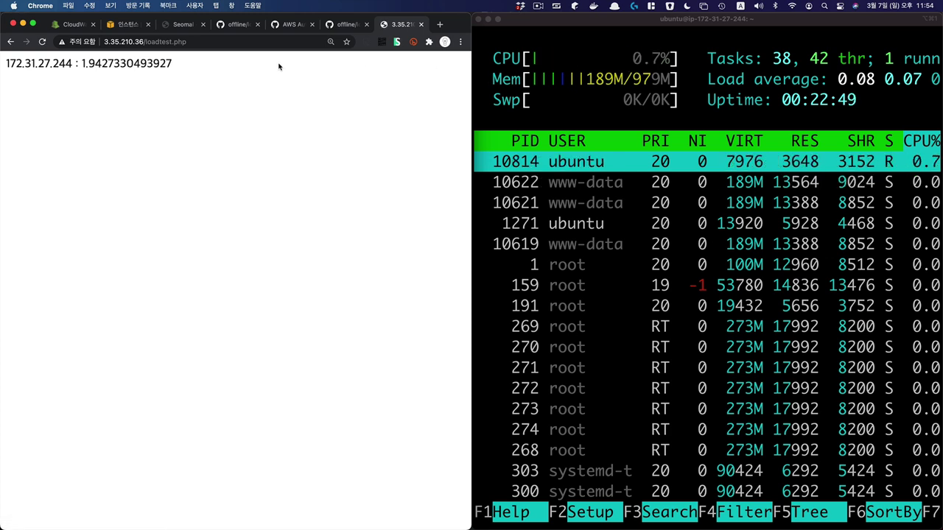
# Request the loadtest.php page with the query parameter cost=15 to put a heavier load on the server.
pyautogui.click(253, 43)
pyautogui.click(253, 43)
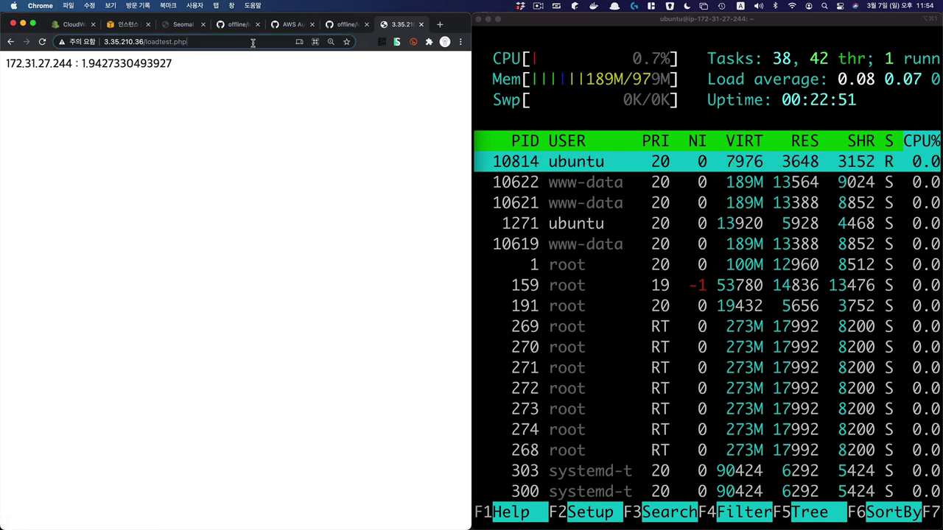
pyautogui.write('?cost=')
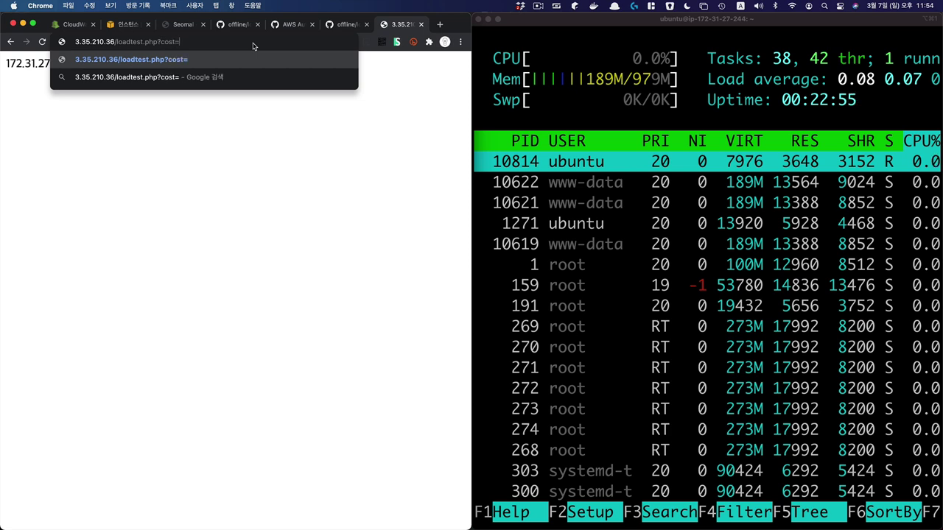
pyautogui.write('15')
pyautogui.press('Return')
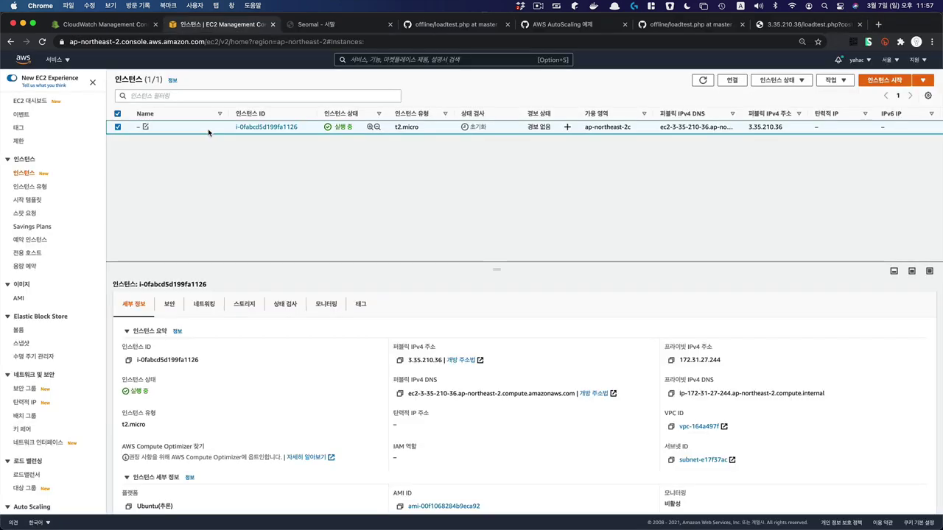
# Create a machine image named slowAppImage from the running t2.micro instance.
pyautogui.rightClick(207, 130)
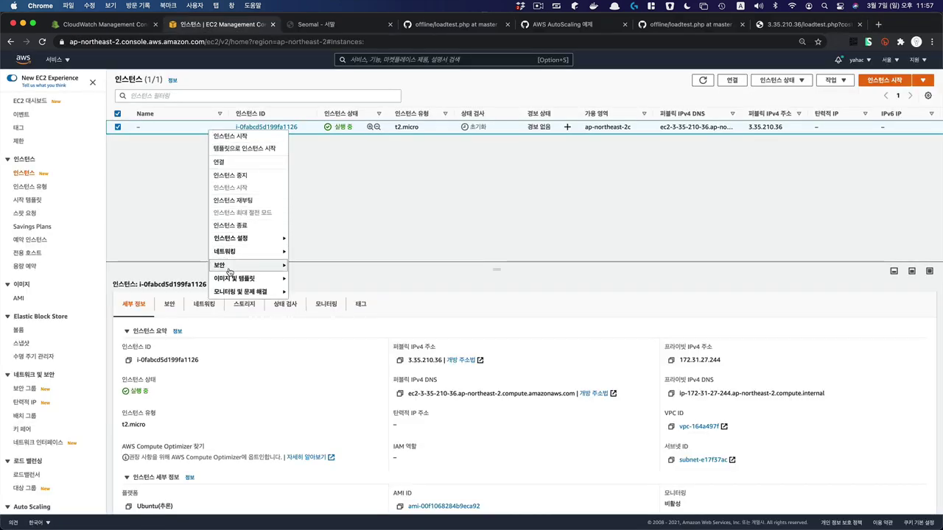
pyautogui.moveTo(234, 279)
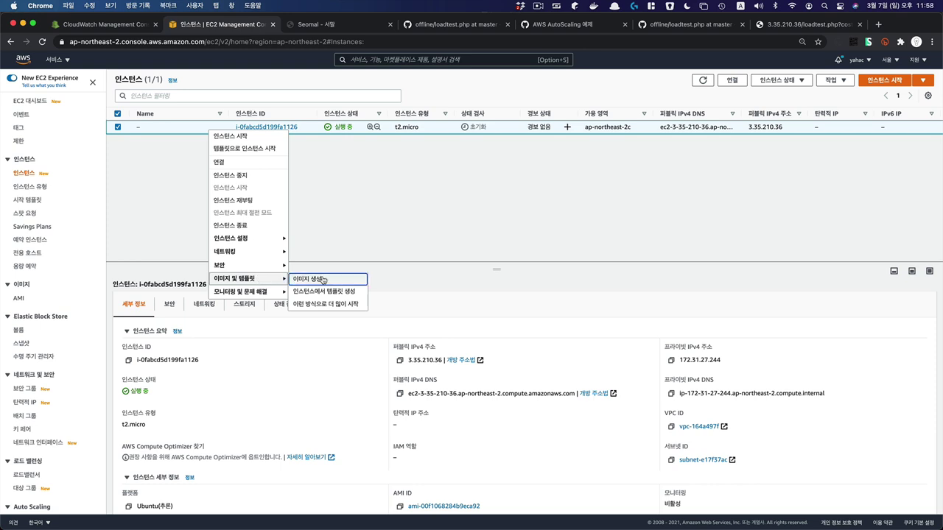
pyautogui.click(323, 279)
pyautogui.click(187, 177)
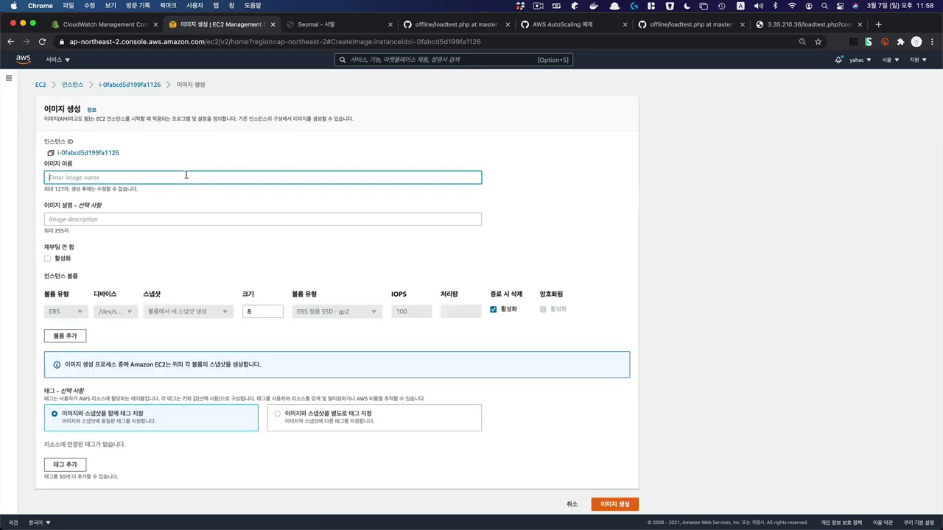
pyautogui.write('slowAppImage')
pyautogui.click(625, 507)
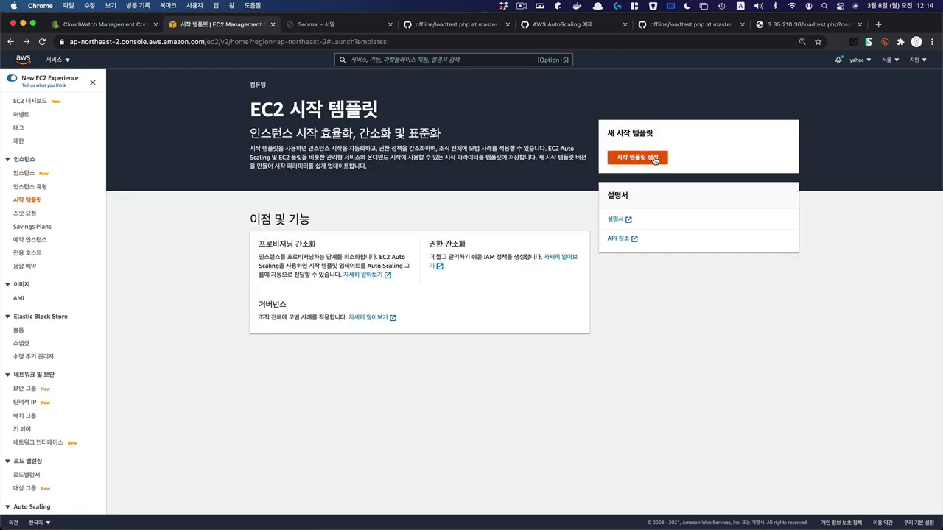
# Start a new launch template named slowAppLT and enable the EC2 Auto Scaling guidance option.
pyautogui.click(654, 158)
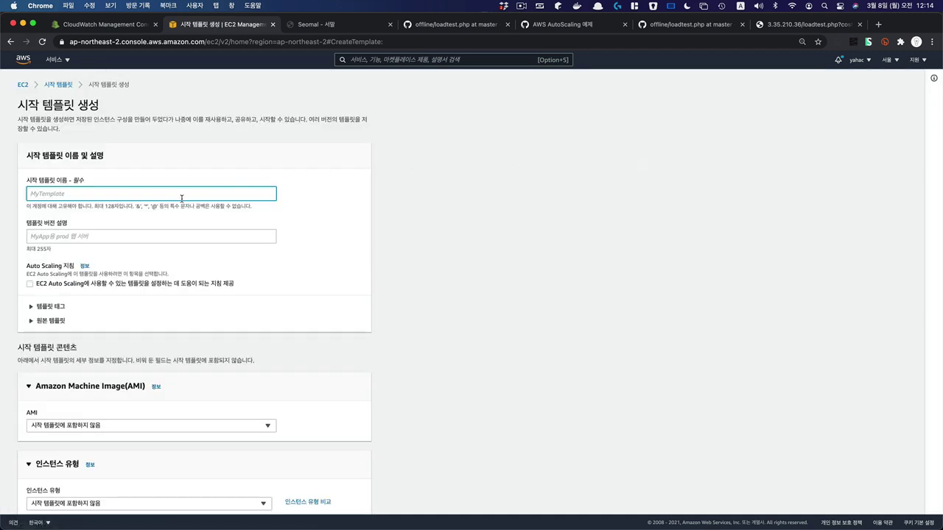
pyautogui.write('slowAppLT')
pyautogui.click(156, 286)
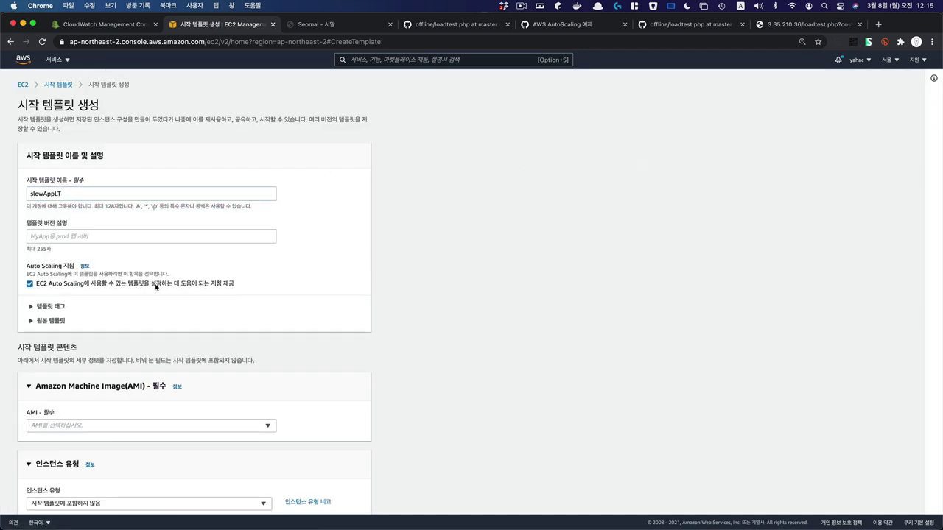
# Set the launch template's AMI to slowAppImage and its instance type to t2.micro.
pyautogui.scroll(-4, 156, 286)
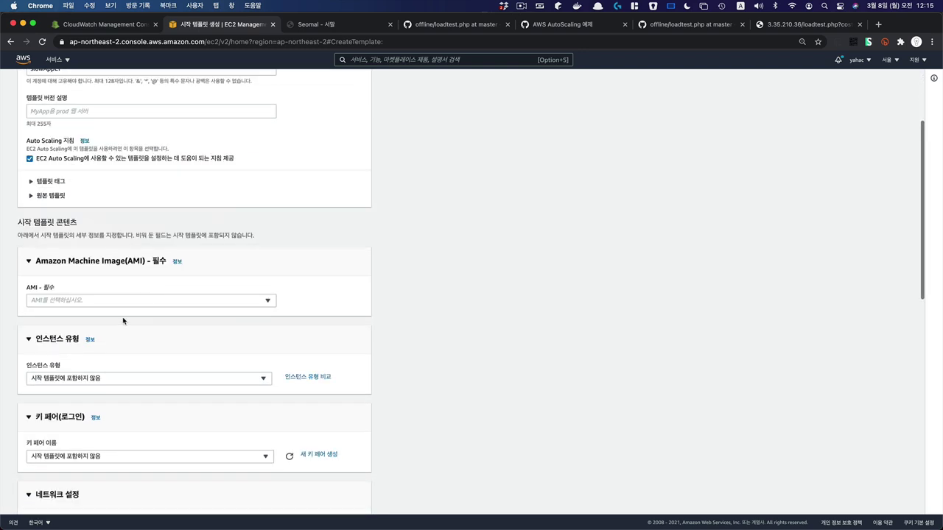
pyautogui.click(107, 300)
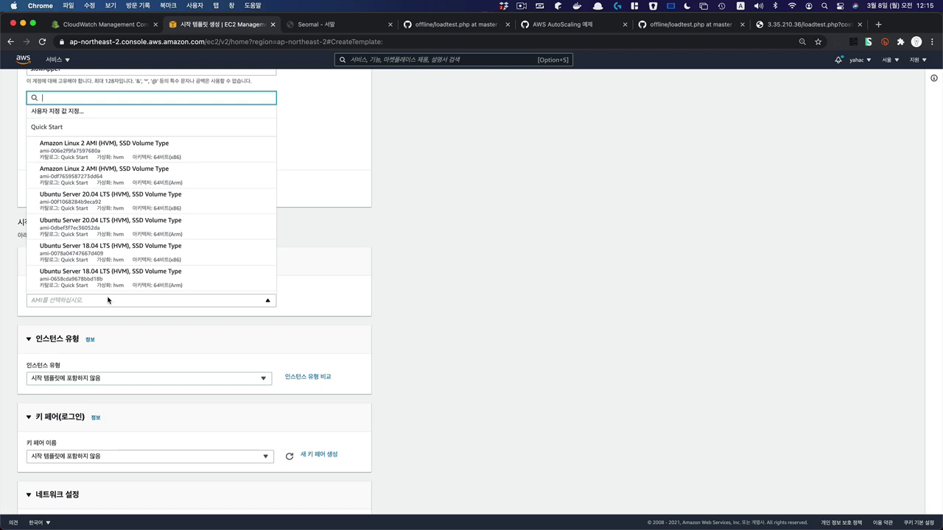
pyautogui.write('slowApp')
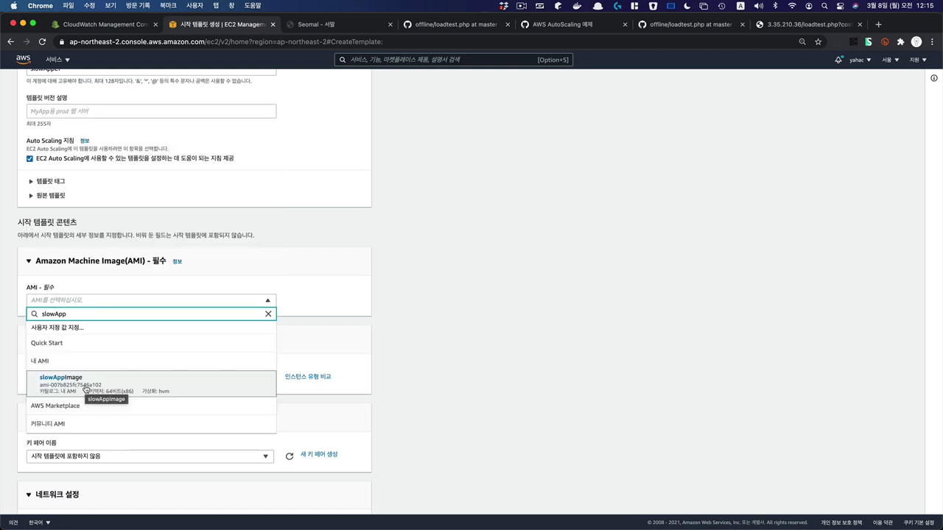
pyautogui.click(85, 389)
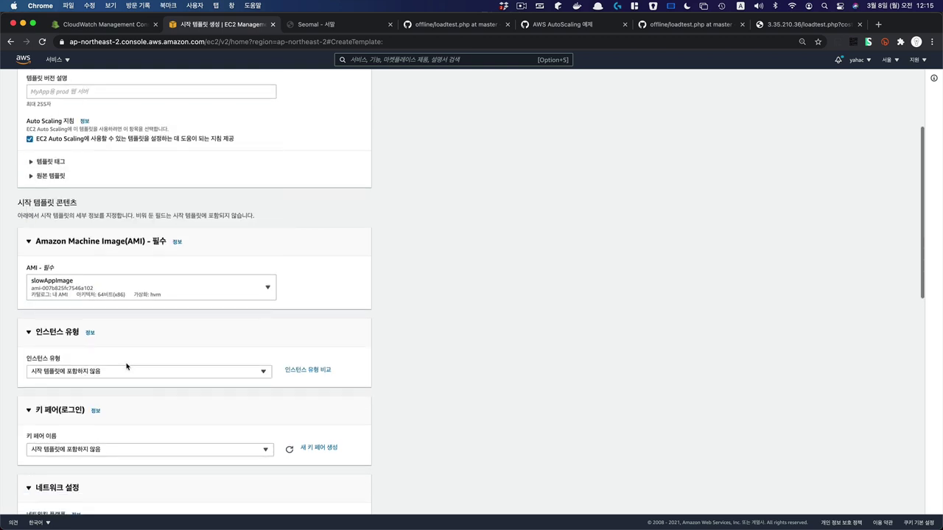
pyautogui.click(101, 373)
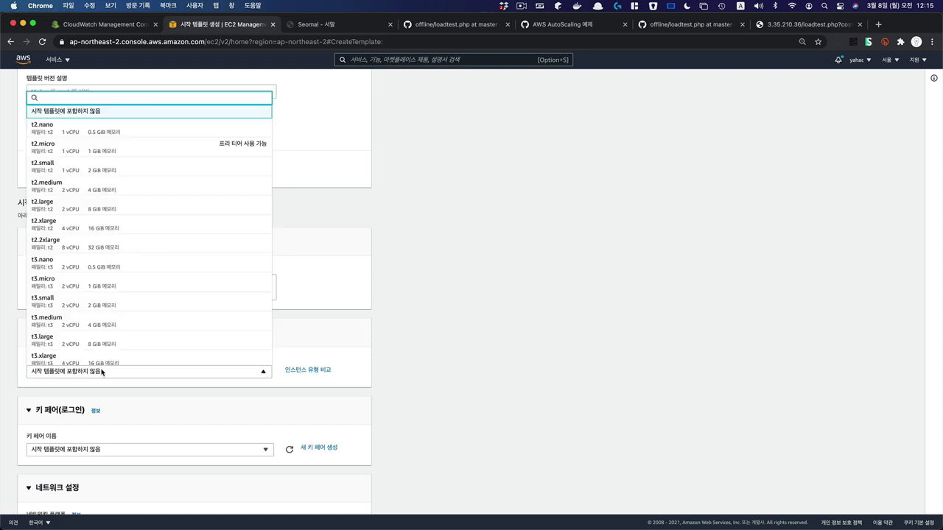
pyautogui.click(125, 151)
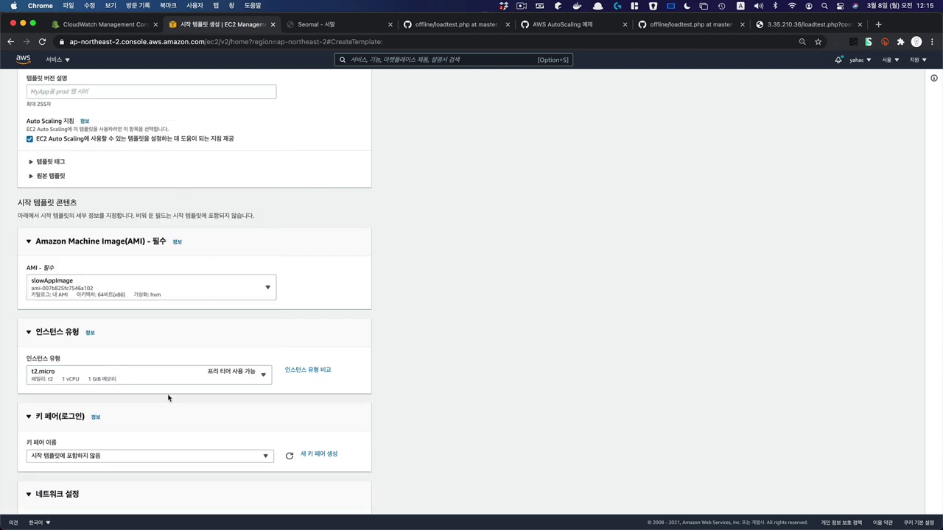
pyautogui.scroll(-2, 168, 398)
pyautogui.scroll(-10, 145, 331)
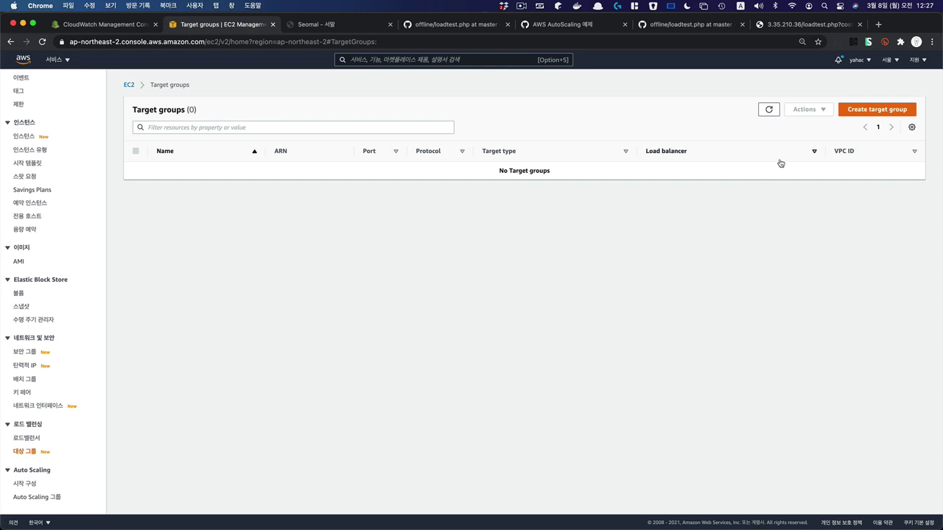
# Create a target group named slowAppTG with the default instance, protocol and health check settings and no registered targets.
pyautogui.click(868, 112)
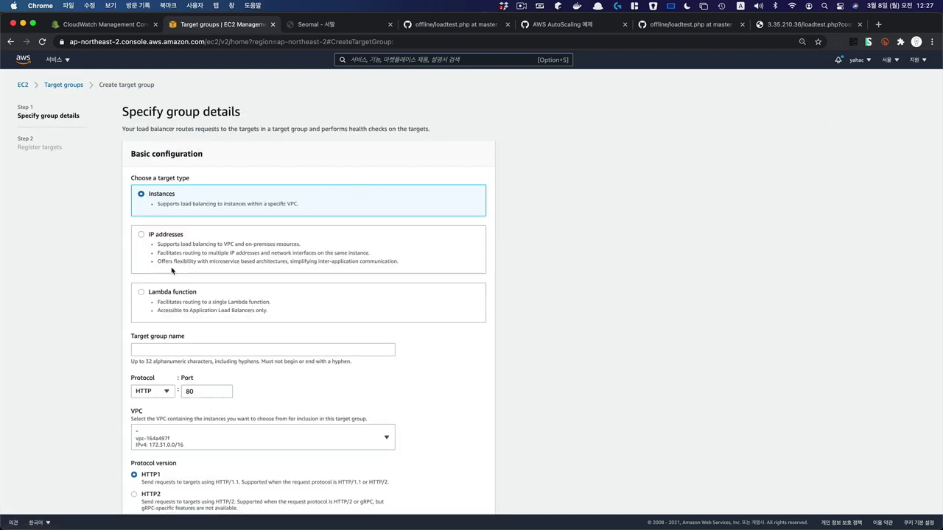
pyautogui.click(166, 347)
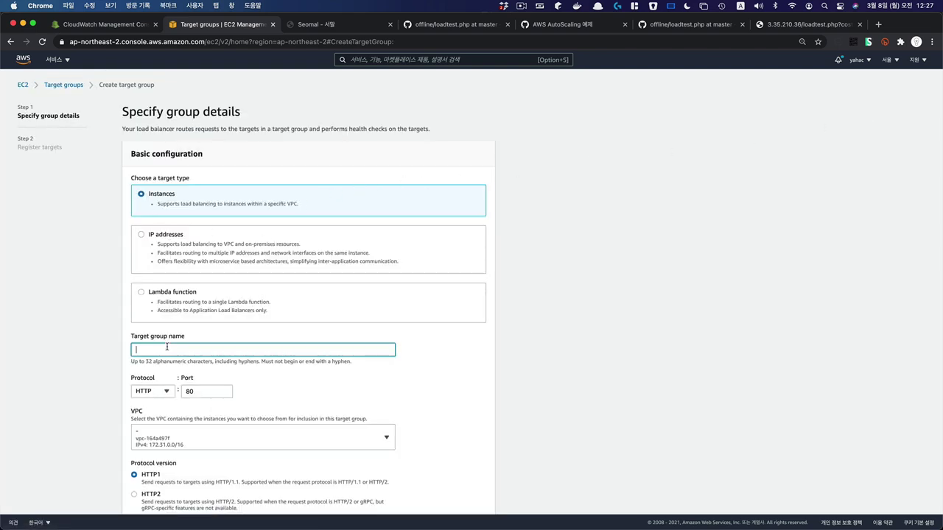
pyautogui.write('slowAppTG')
pyautogui.scroll(-2, 177, 345)
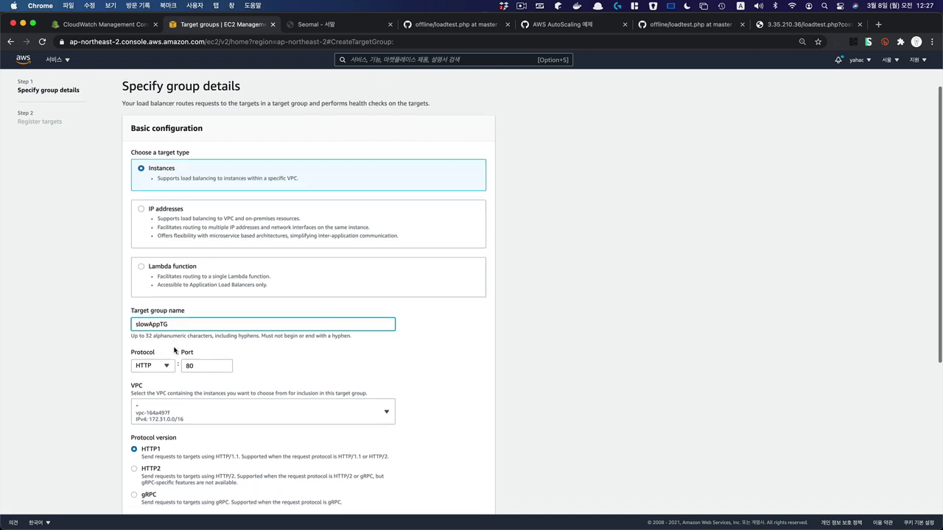
pyautogui.scroll(-5, 184, 345)
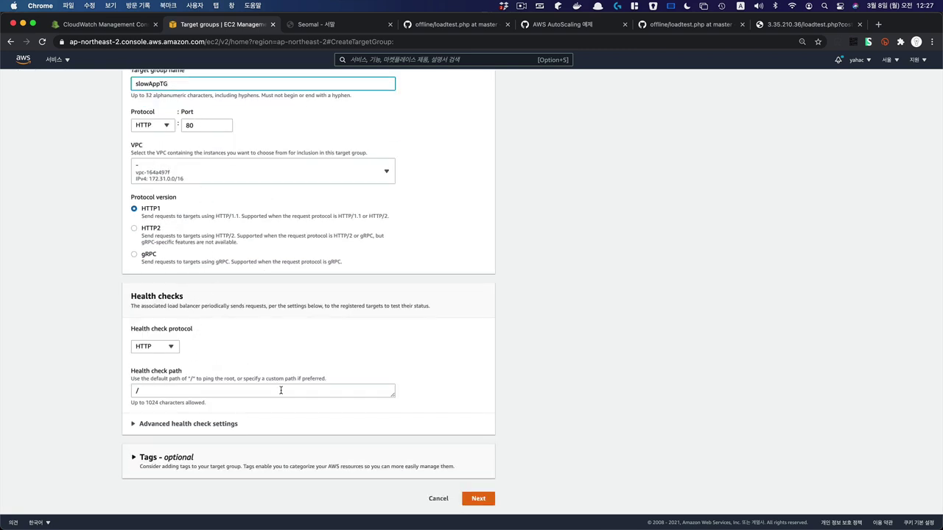
pyautogui.click(478, 499)
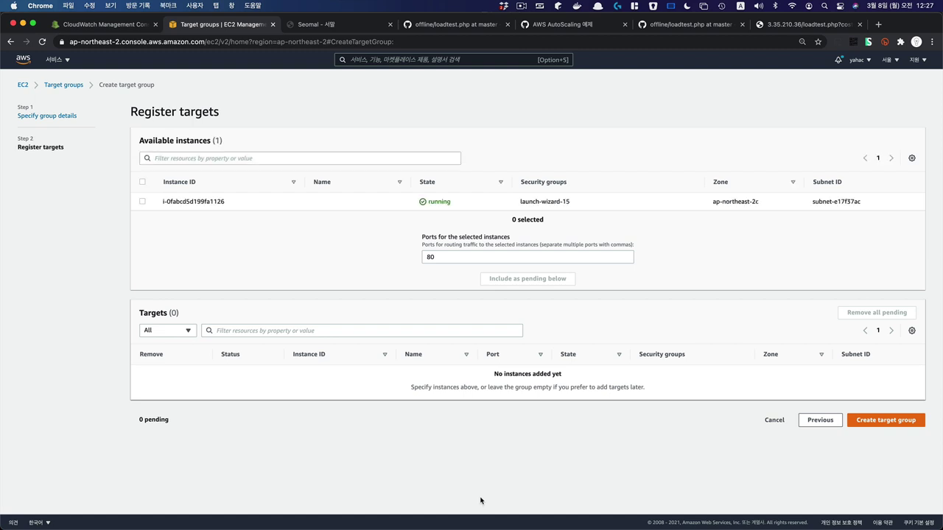
pyautogui.click(868, 422)
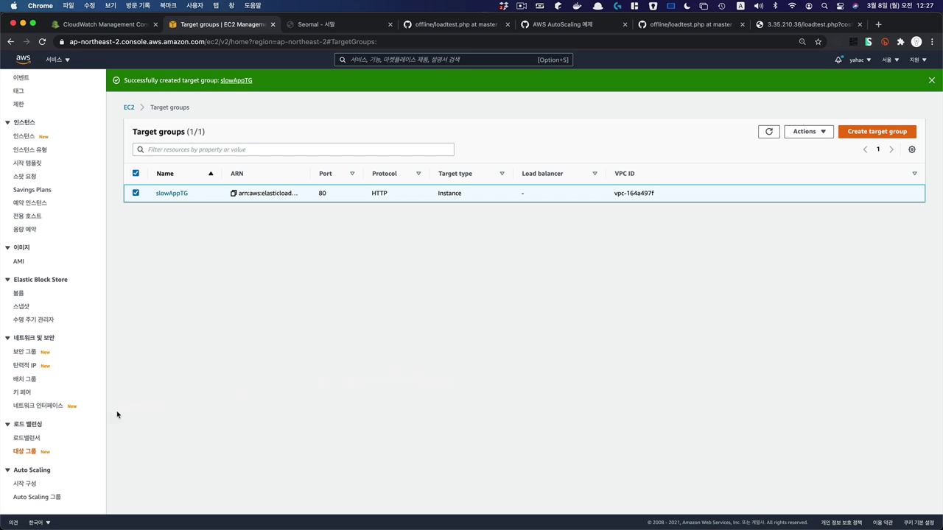
# Start creating an Application Load Balancer and name it slowAppLB.
pyautogui.click(28, 439)
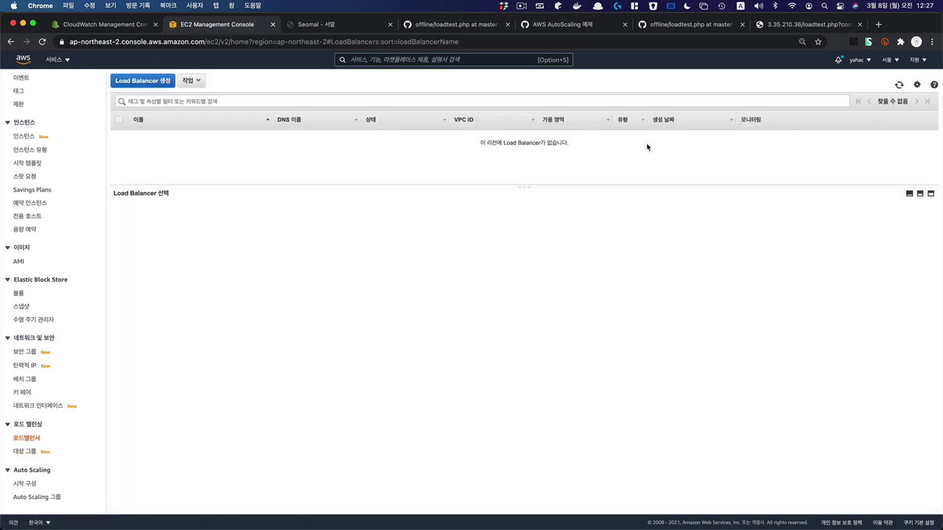
pyautogui.click(131, 80)
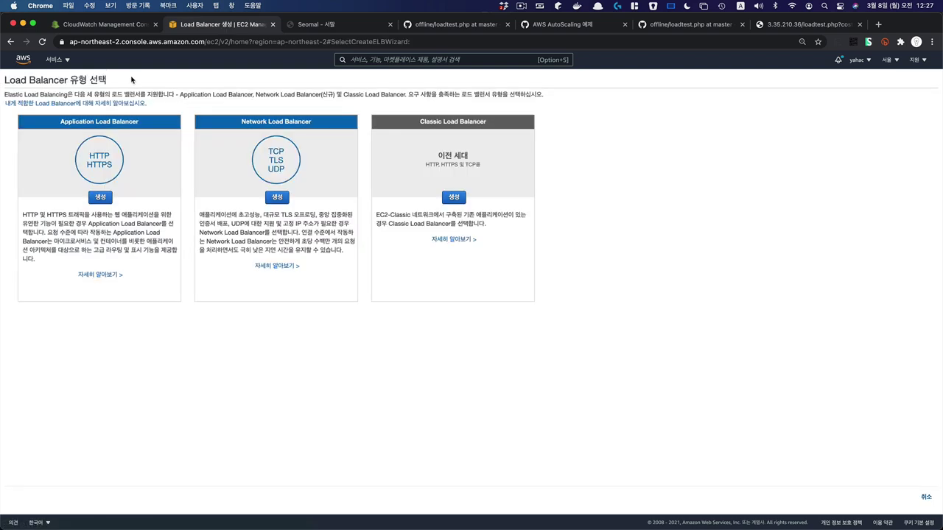
pyautogui.click(102, 197)
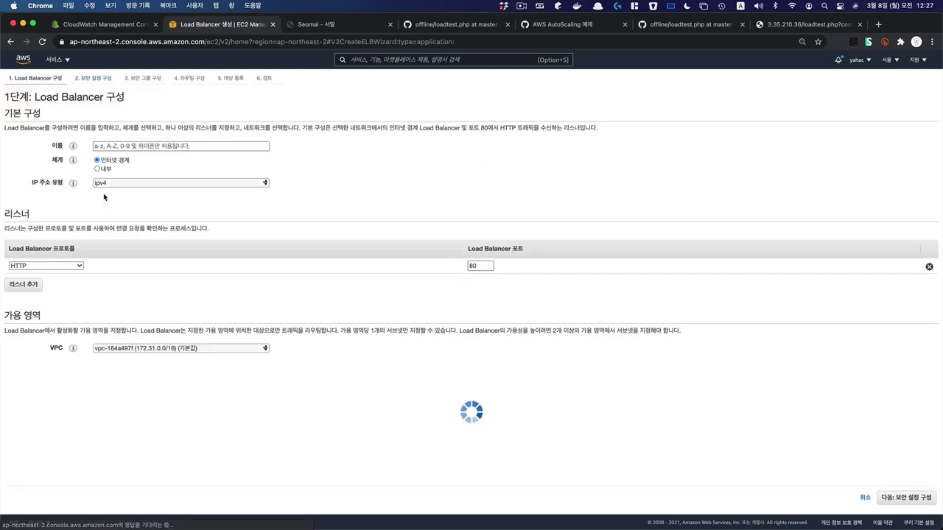
pyautogui.click(143, 146)
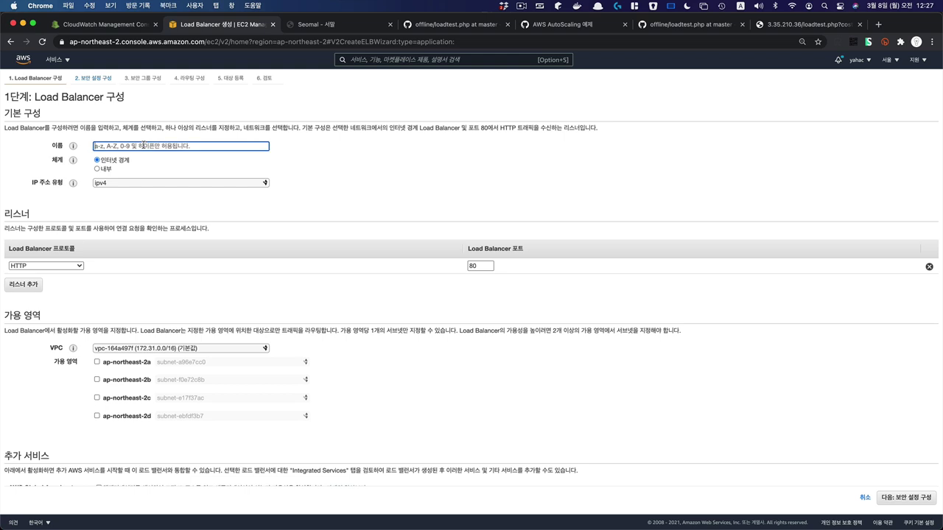
pyautogui.write('slowAppLB')
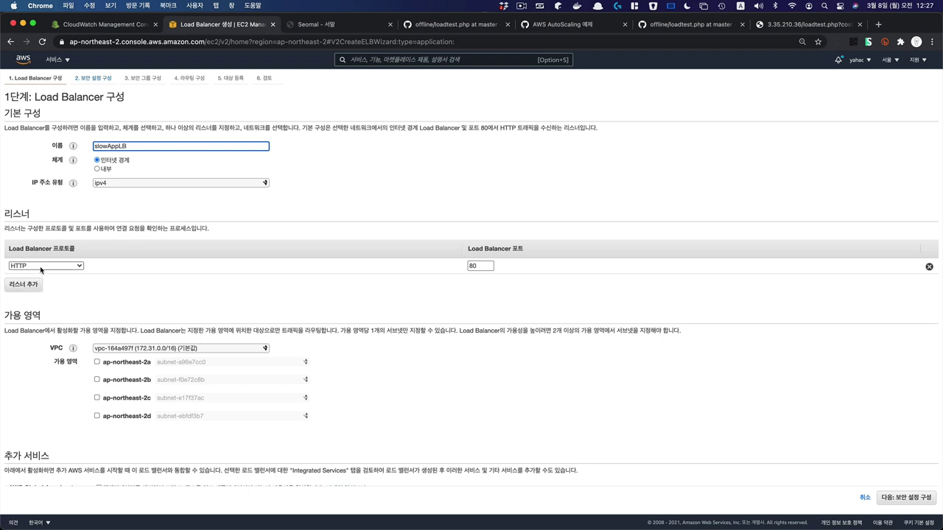
# Enable availability zones ap-northeast-2a, 2b, 2c and 2d for the load balancer and proceed to the security group configuration.
pyautogui.scroll(-3, 66, 272)
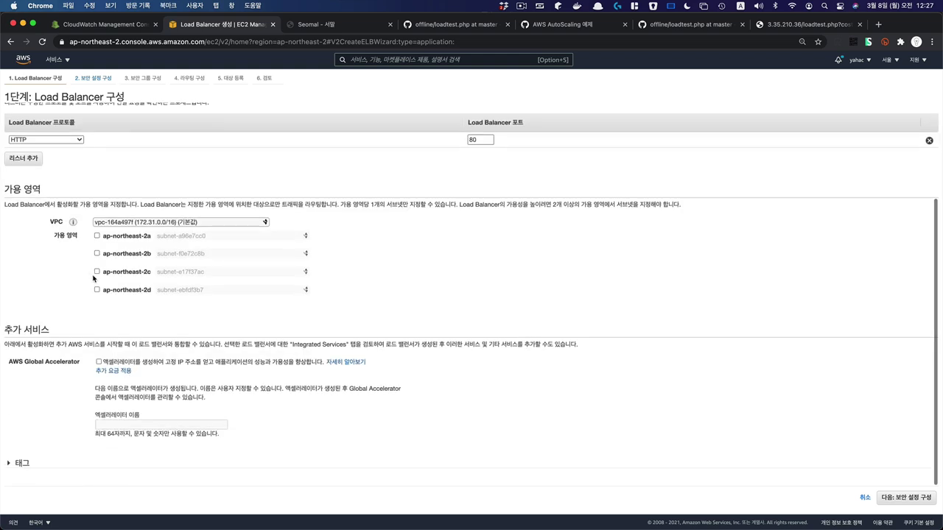
pyautogui.click(98, 235)
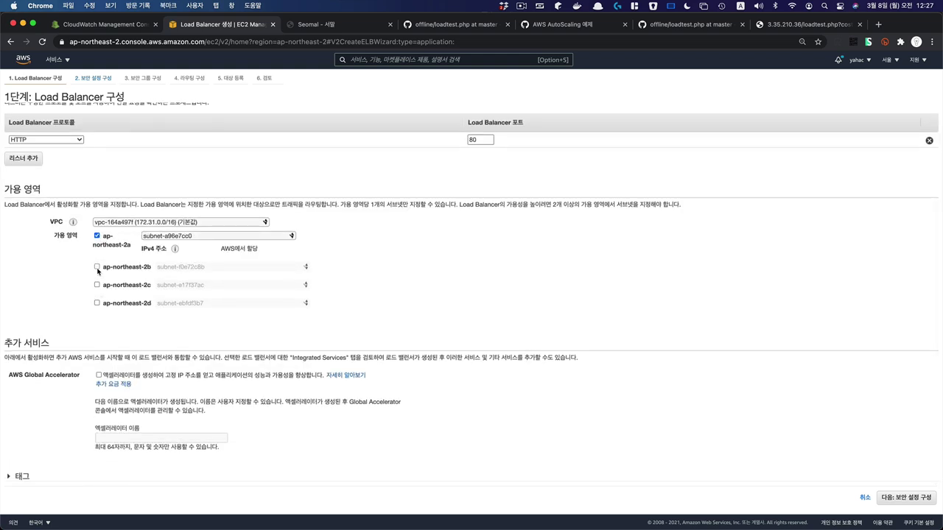
pyautogui.click(96, 267)
pyautogui.click(97, 298)
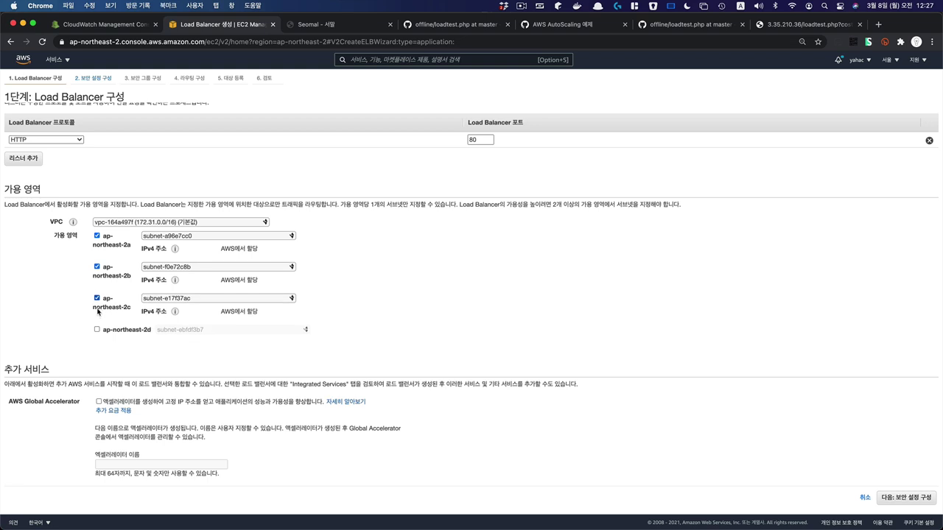
pyautogui.click(96, 329)
pyautogui.scroll(-1, 897, 474)
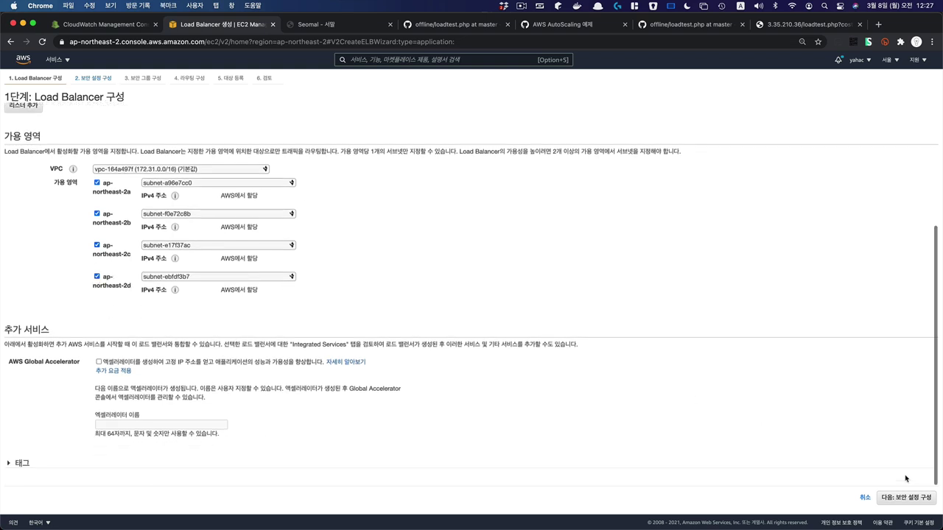
pyautogui.click(913, 498)
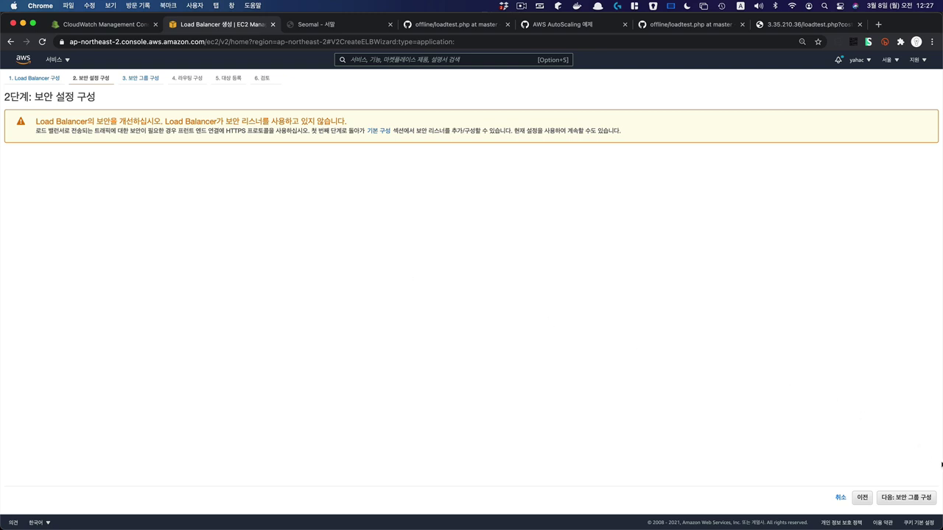
pyautogui.click(924, 498)
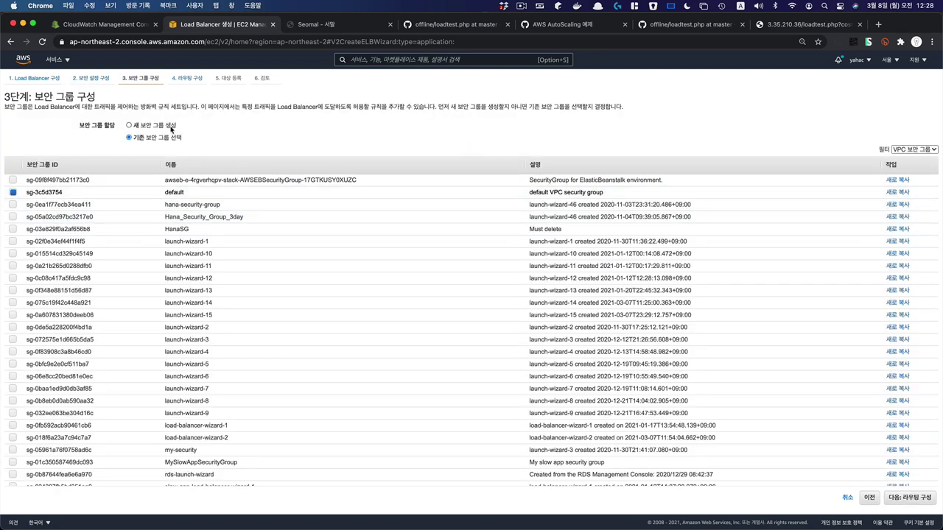
# Assign a new security group with the default TCP port 80 rule to the load balancer and proceed to routing.
pyautogui.click(170, 126)
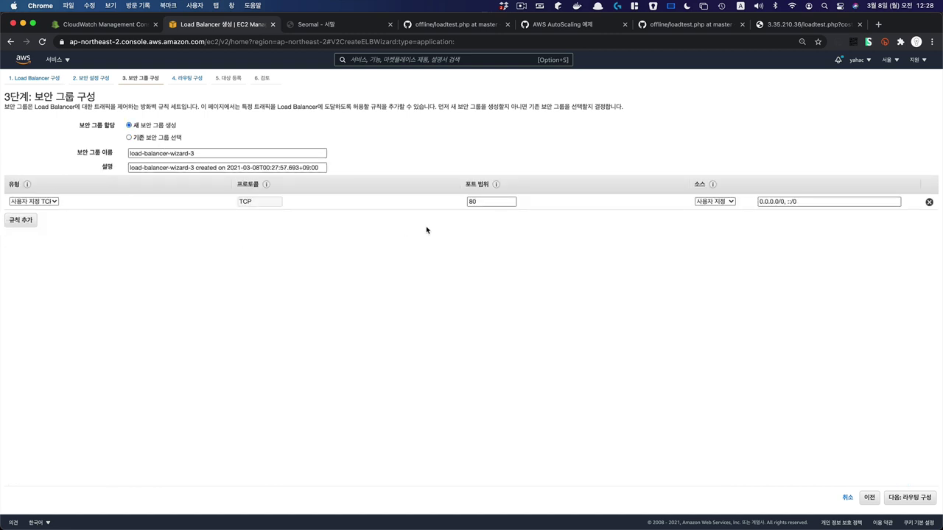
pyautogui.click(262, 223)
pyautogui.click(912, 501)
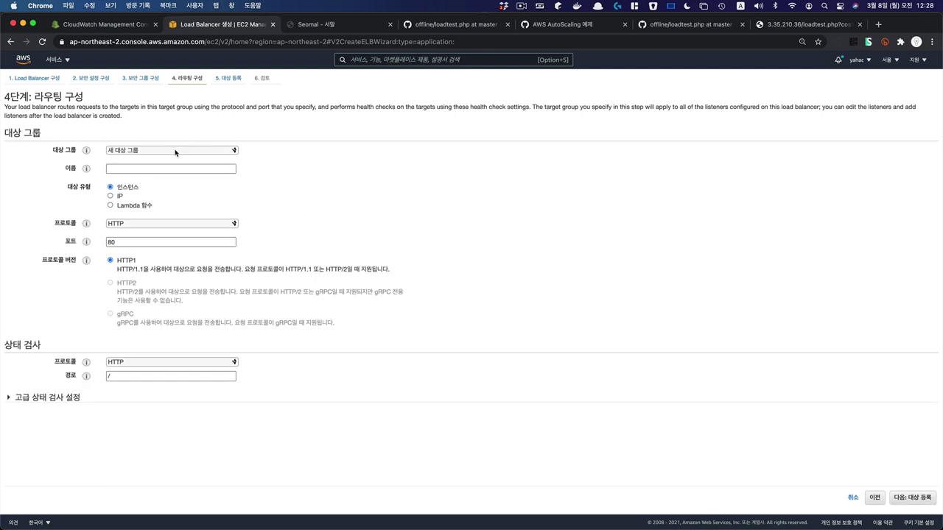
# Route the load balancer to the existing target group slowAppTG.
pyautogui.click(174, 150)
pyautogui.click(171, 161)
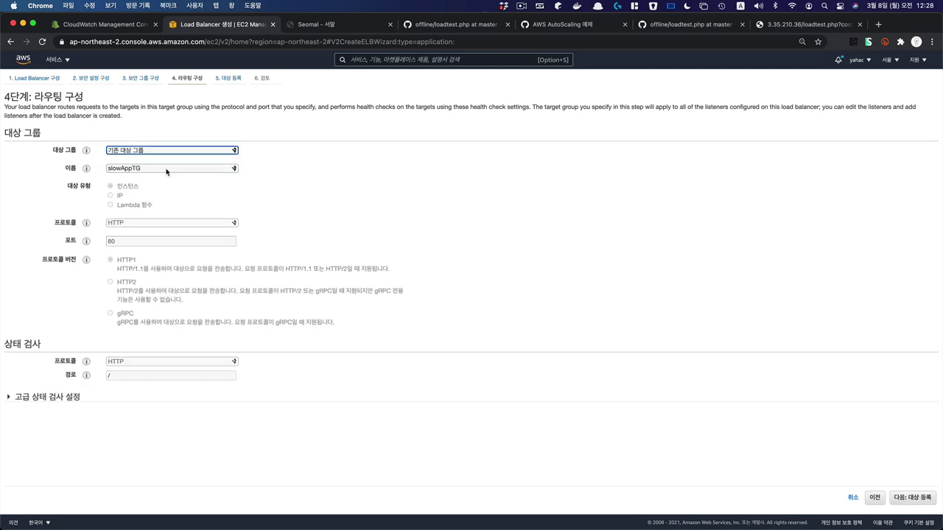
pyautogui.click(166, 171)
pyautogui.click(222, 180)
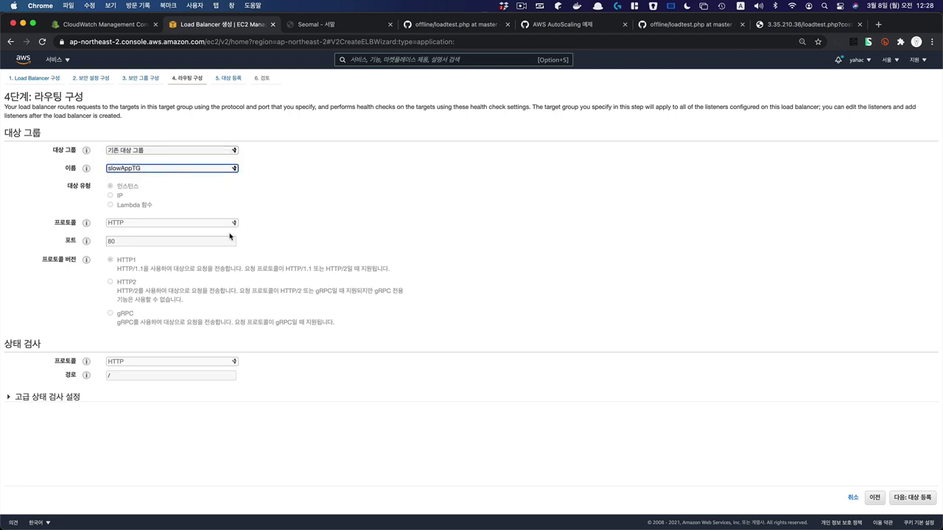
# Pass target registration and review without changes, create the load balancer and close its creation status.
pyautogui.click(927, 497)
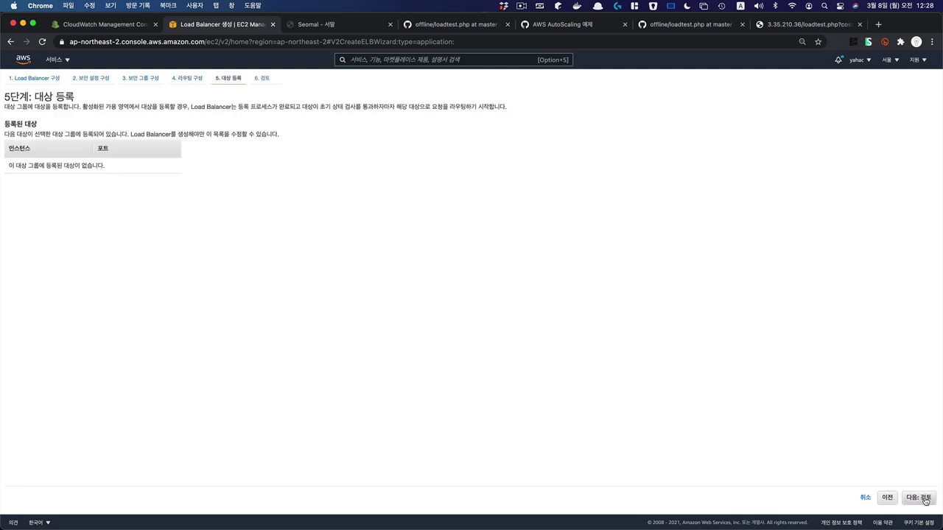
pyautogui.click(925, 498)
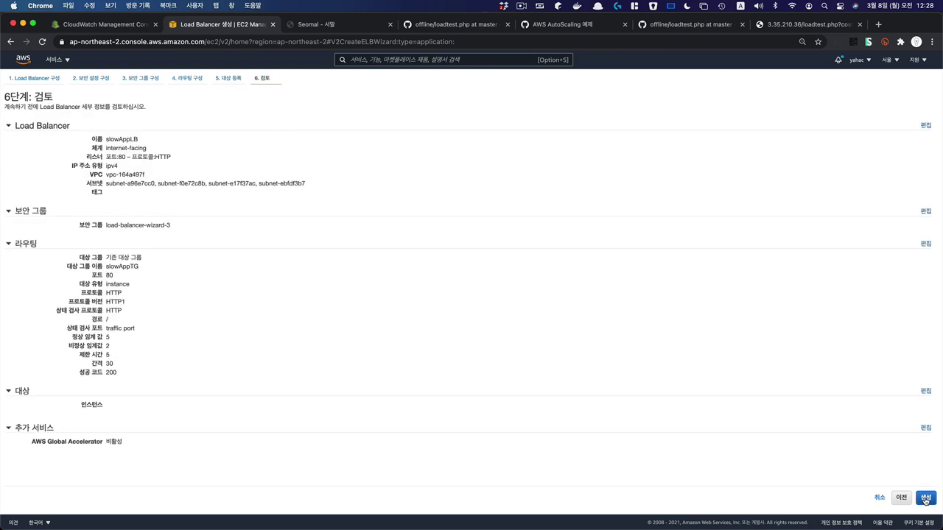
pyautogui.click(926, 499)
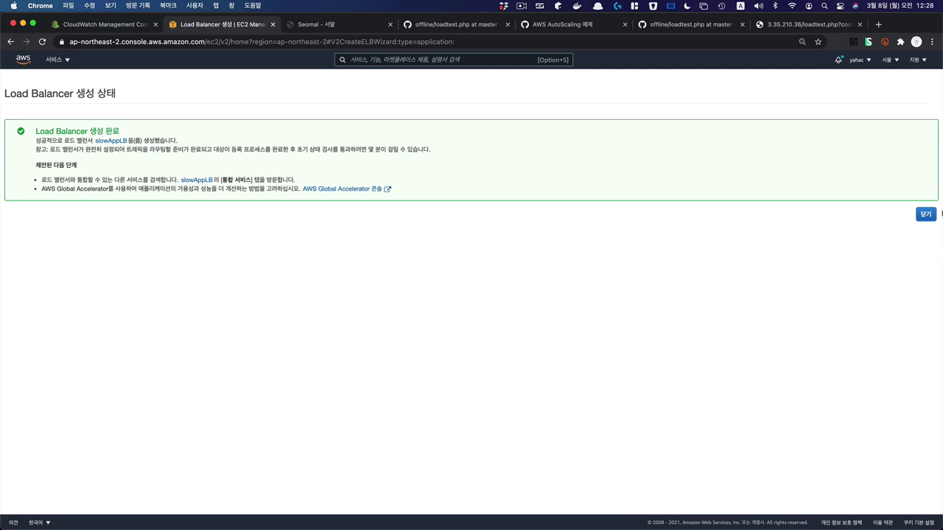
pyautogui.click(926, 215)
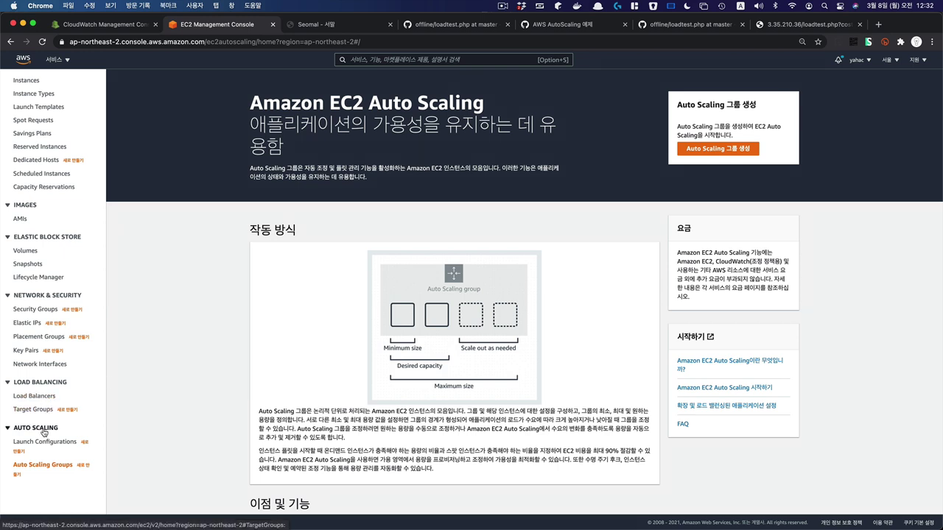
# Start creating an Auto Scaling group and name it slowAppASG.
pyautogui.click(44, 469)
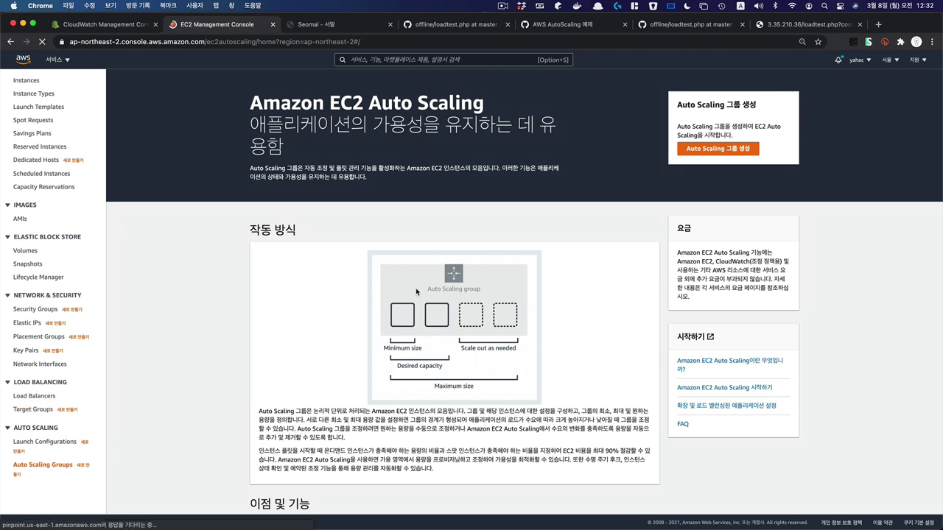
pyautogui.click(718, 149)
pyautogui.click(468, 207)
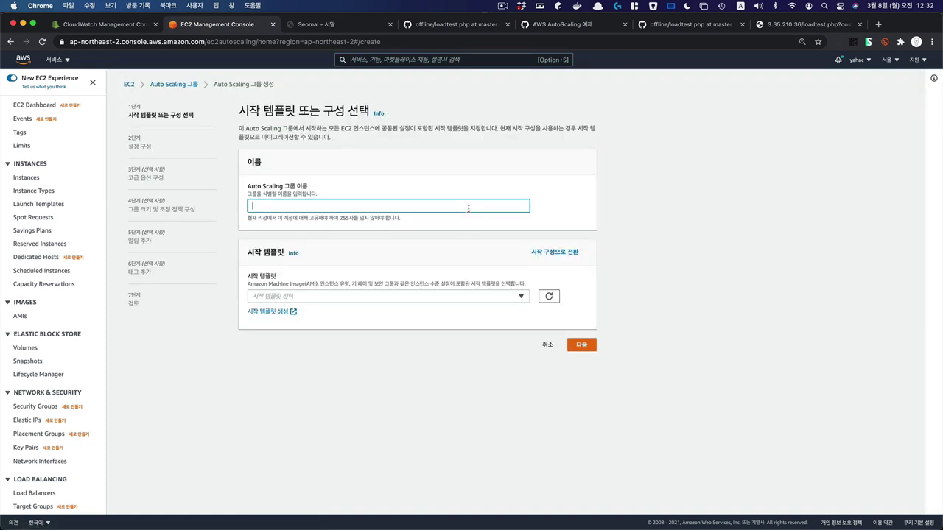
pyautogui.write('slowAppASG')
# Select the slowAppLT launch template, check its instance type and AMI ID, and proceed to the settings configuration.
pyautogui.click(430, 296)
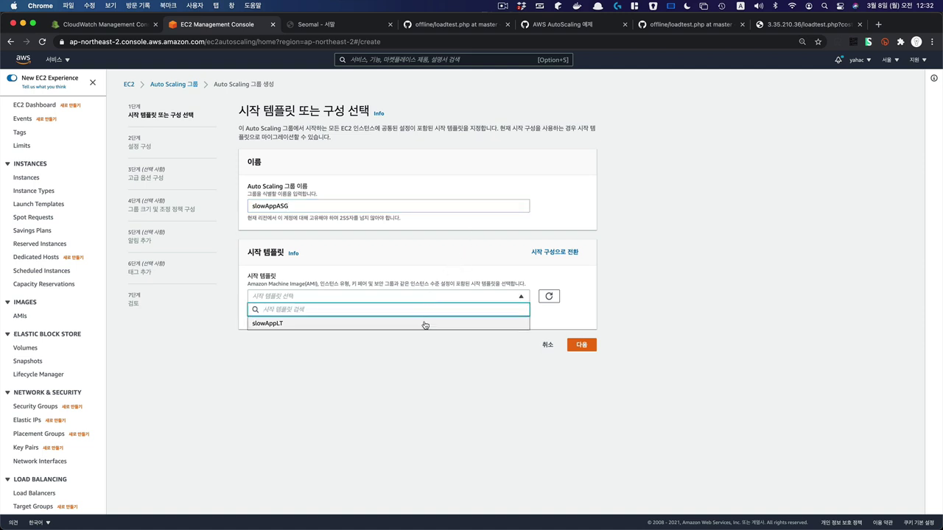
pyautogui.click(423, 324)
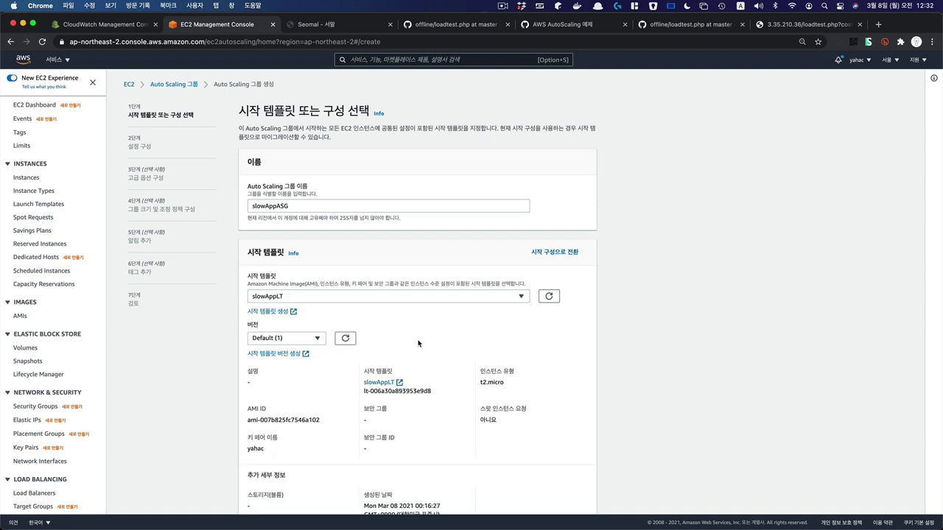
pyautogui.scroll(-2, 417, 343)
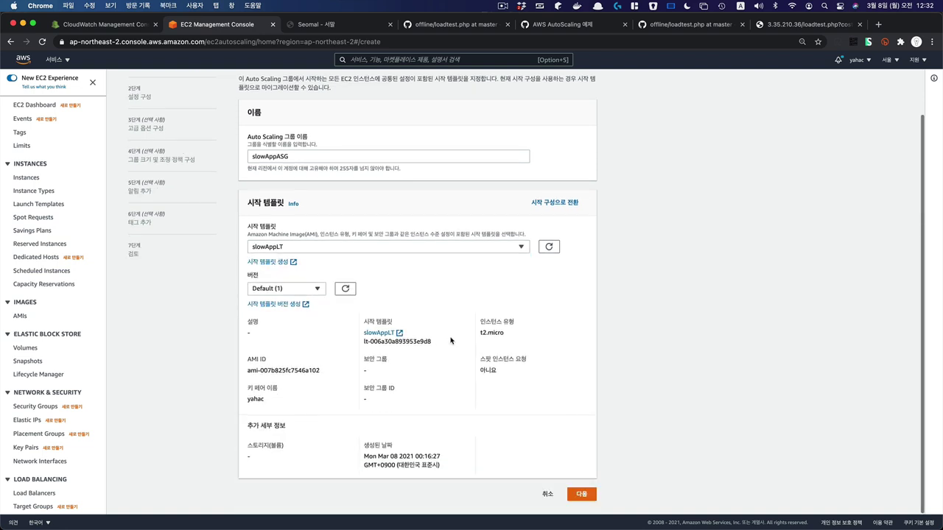
pyautogui.doubleClick(493, 332)
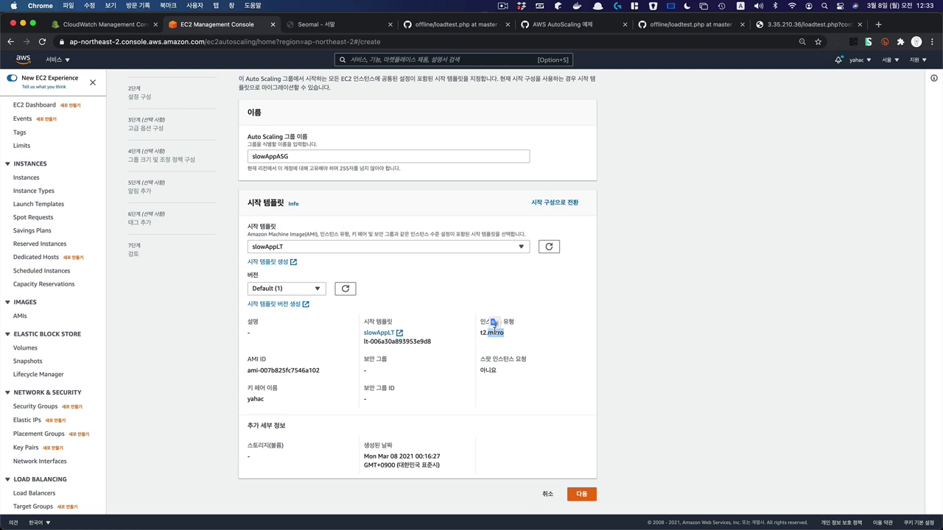
pyautogui.doubleClick(300, 368)
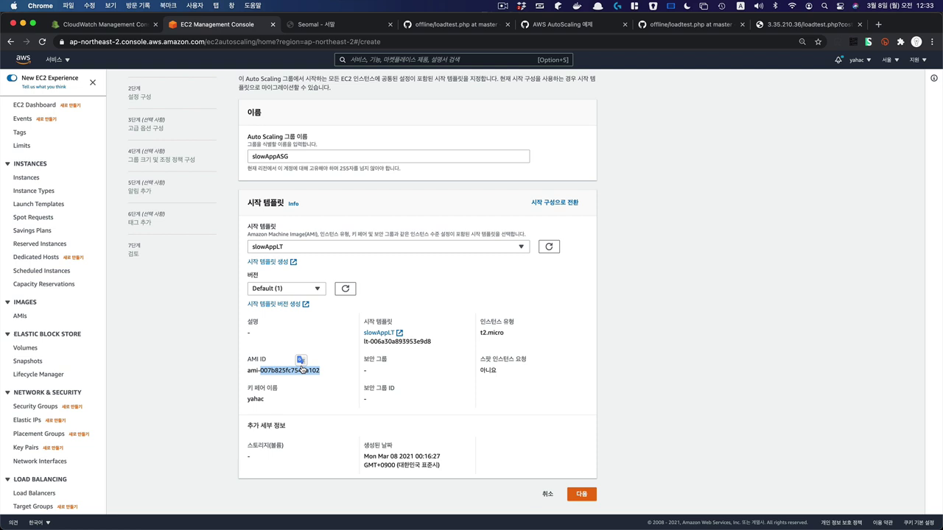
pyautogui.scroll(-3, 81, 397)
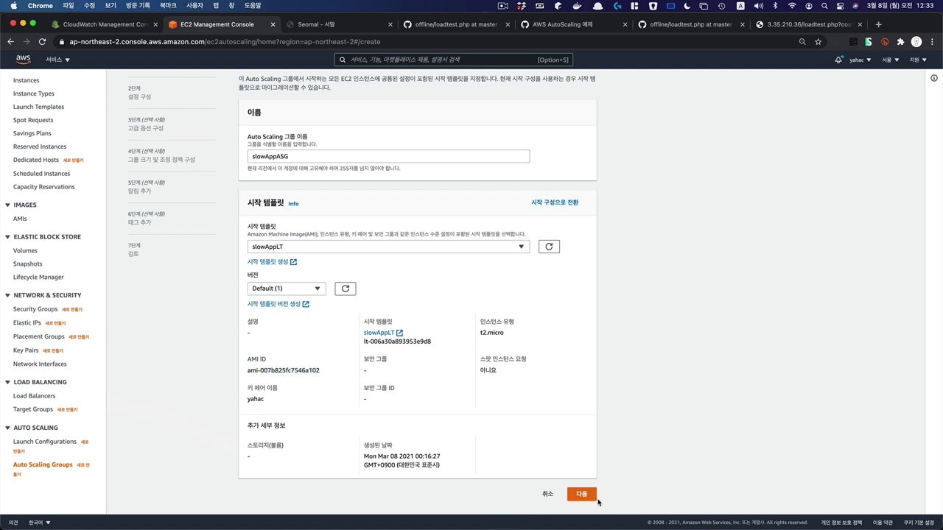
pyautogui.click(590, 500)
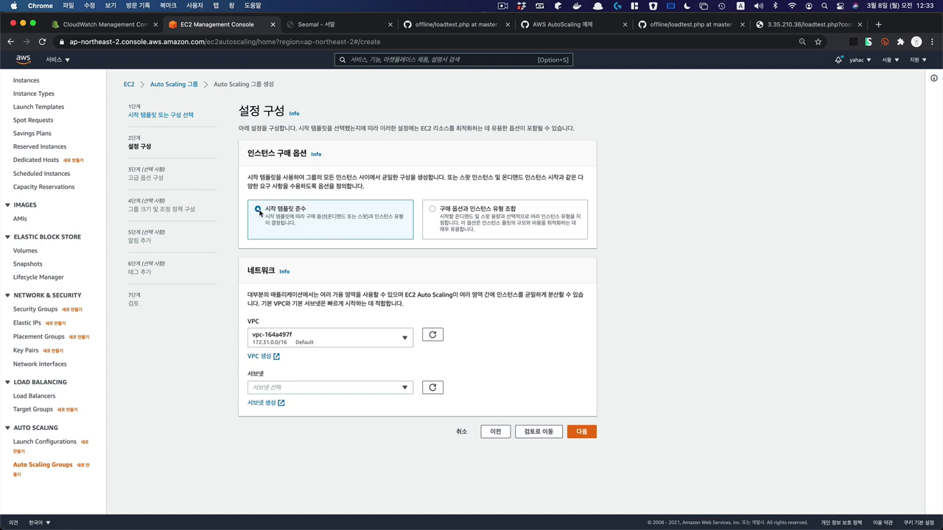
# Add the subnets in ap-northeast-2a, 2b, 2c and 2d to the Auto Scaling group and proceed to the advanced options.
pyautogui.click(369, 388)
pyautogui.click(361, 435)
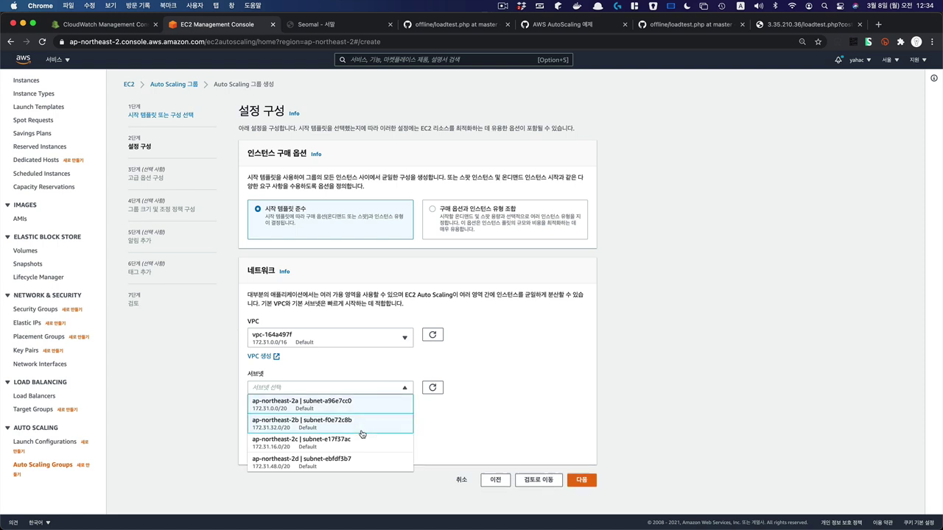
pyautogui.click(362, 444)
pyautogui.click(360, 475)
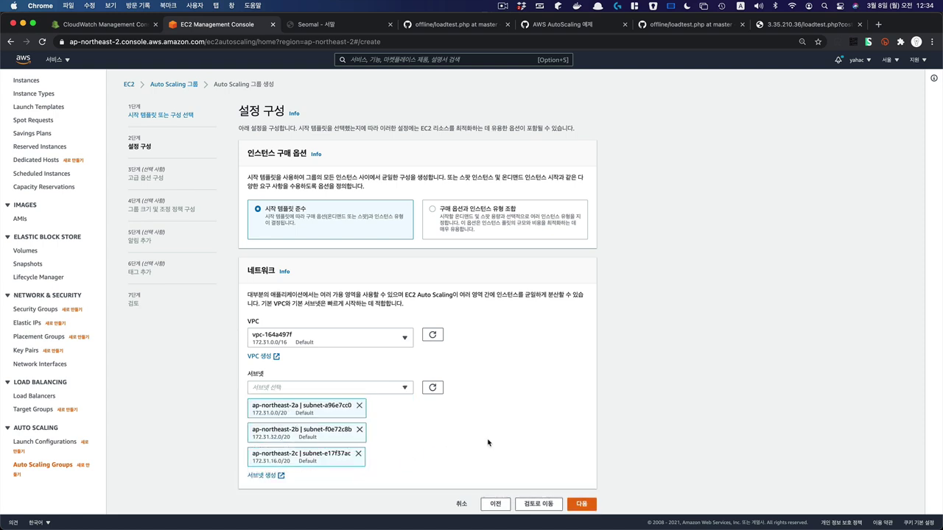
pyautogui.click(396, 389)
pyautogui.click(375, 461)
pyautogui.scroll(-1, 558, 476)
pyautogui.click(576, 499)
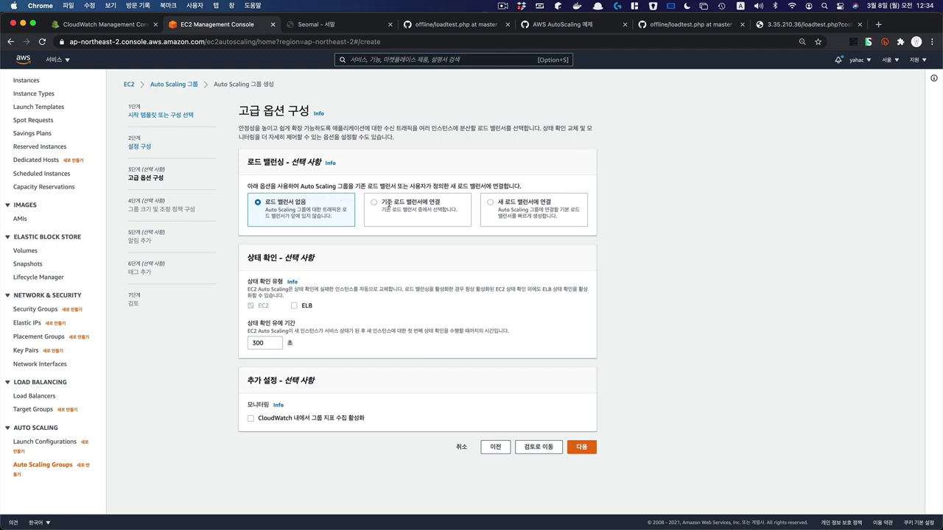
# Attach the Auto Scaling group to the existing load balancer through target group slowAppTG.
pyautogui.click(374, 203)
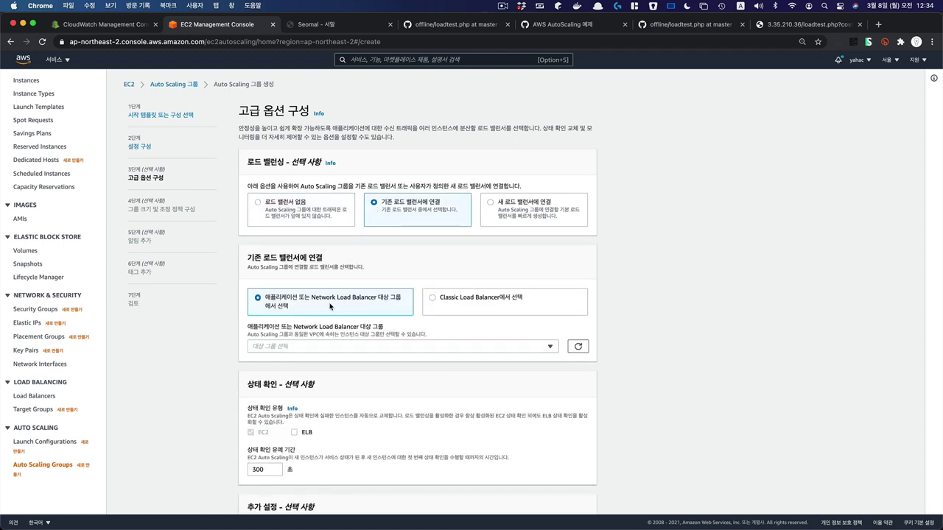
pyautogui.click(319, 348)
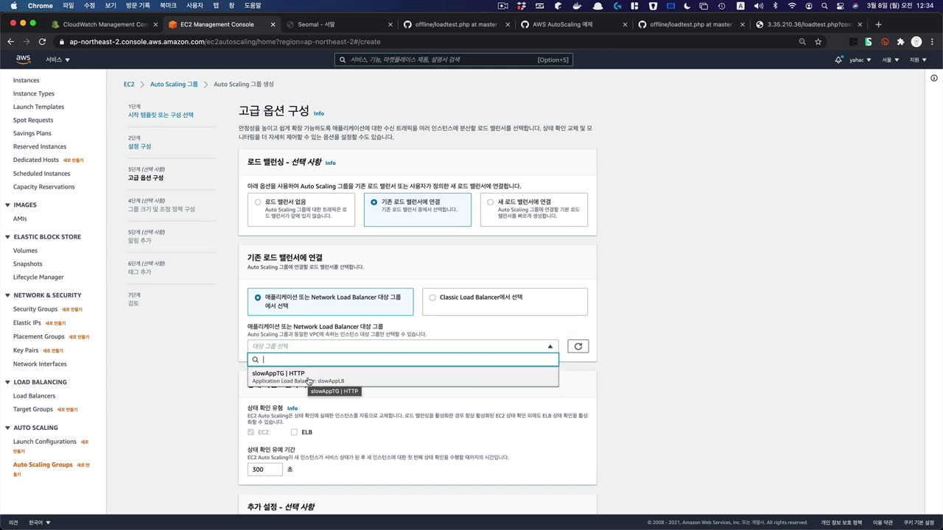
pyautogui.click(309, 381)
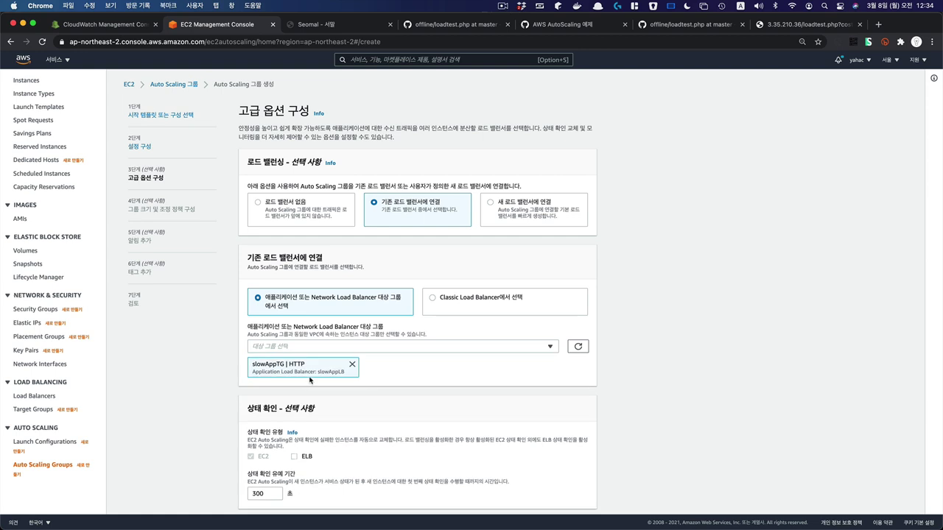
# Enable ELB health checks and CloudWatch group metrics collection, and proceed to the group size and scaling policies.
pyautogui.scroll(-3, 324, 377)
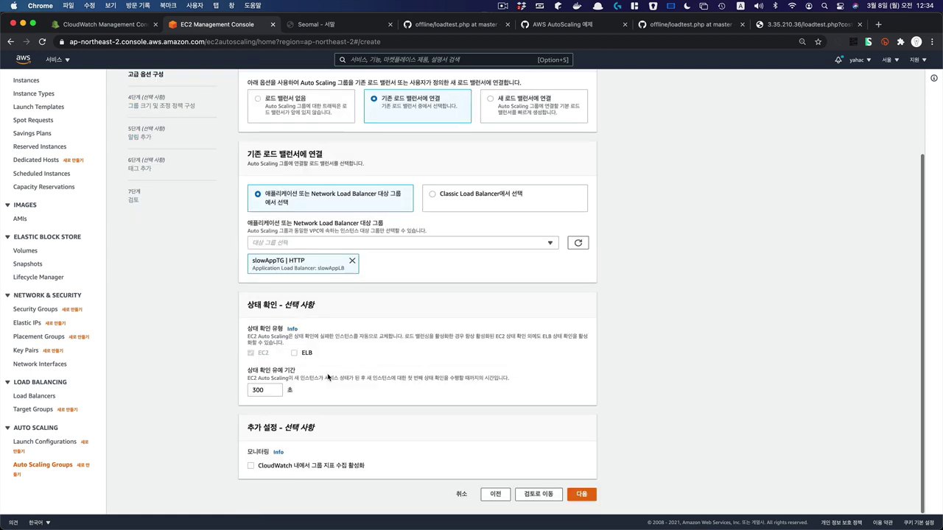
pyautogui.click(295, 353)
pyautogui.click(264, 390)
pyautogui.click(251, 465)
pyautogui.click(582, 495)
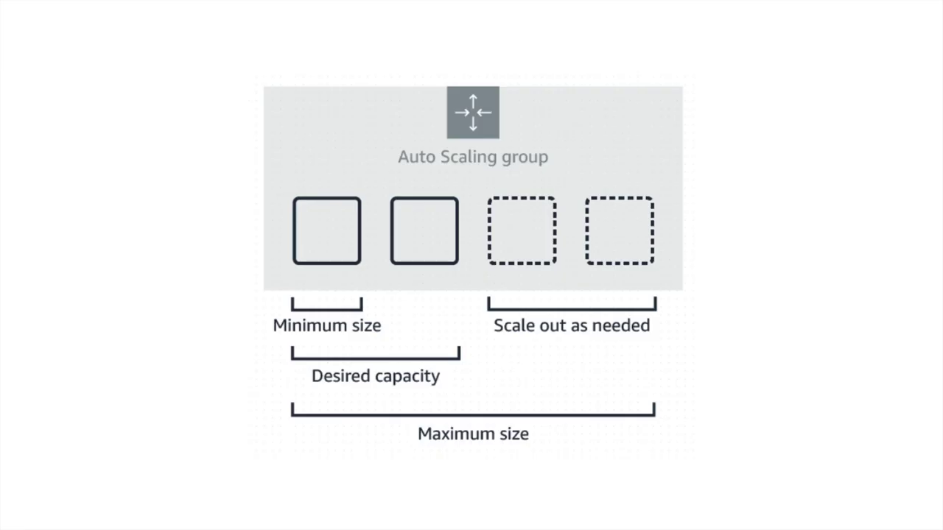
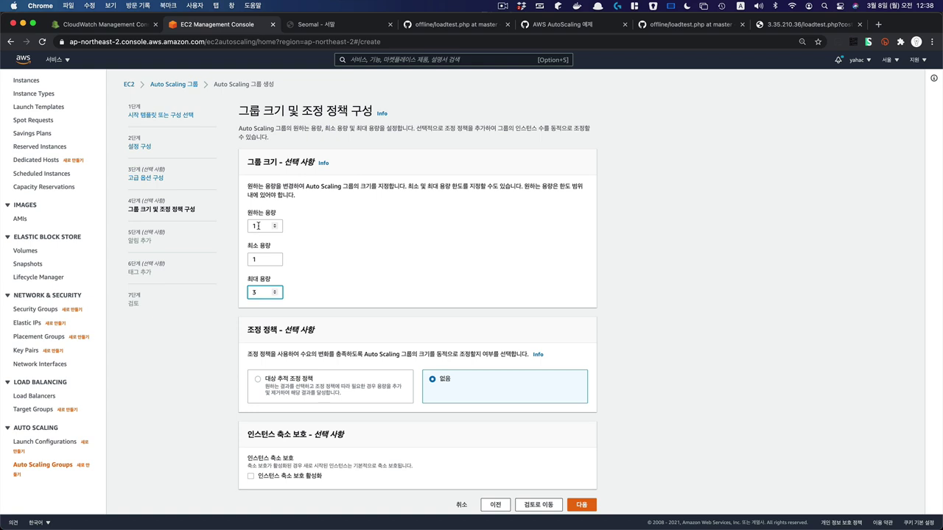
# Keep the desired capacity at 1, add a target tracking scaling policy for average CPU utilization with target value 50, and proceed.
pyautogui.click(258, 226)
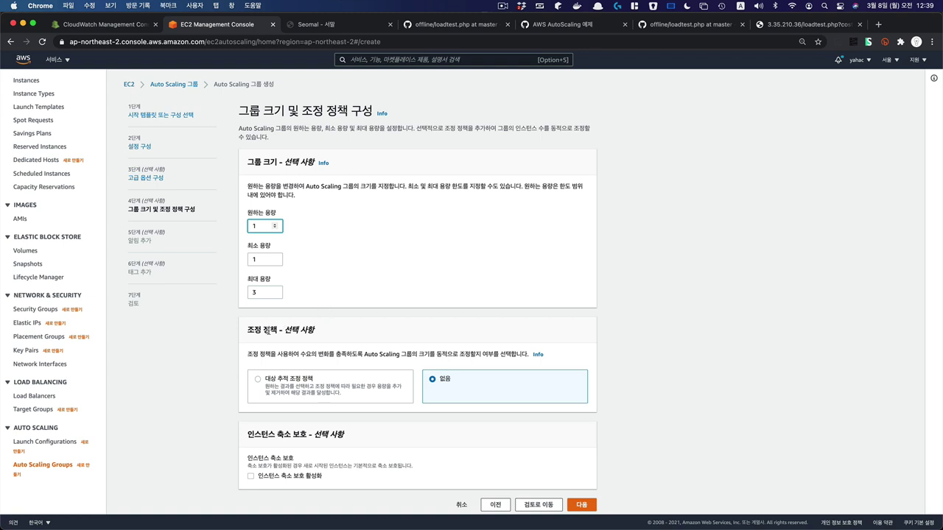
pyautogui.click(258, 380)
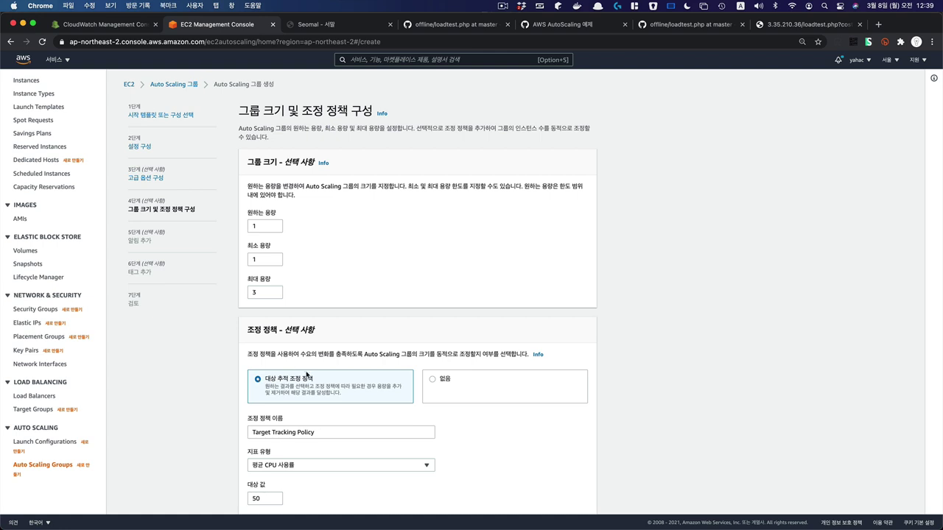
pyautogui.scroll(-3, 311, 376)
pyautogui.click(312, 347)
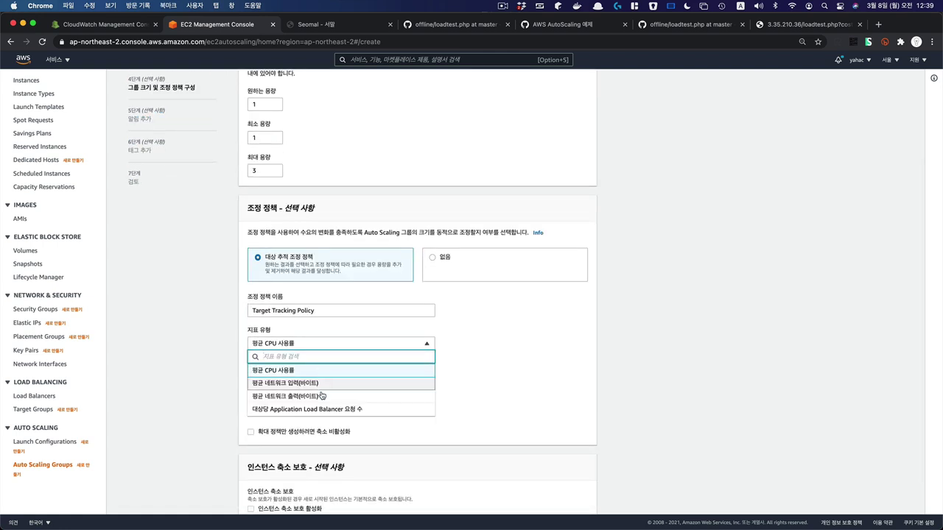
pyautogui.click(449, 335)
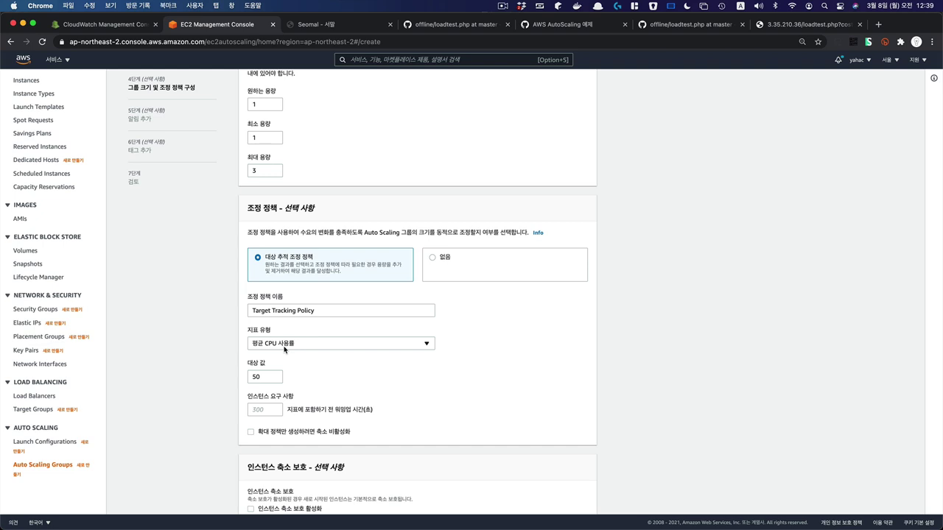
pyautogui.doubleClick(270, 375)
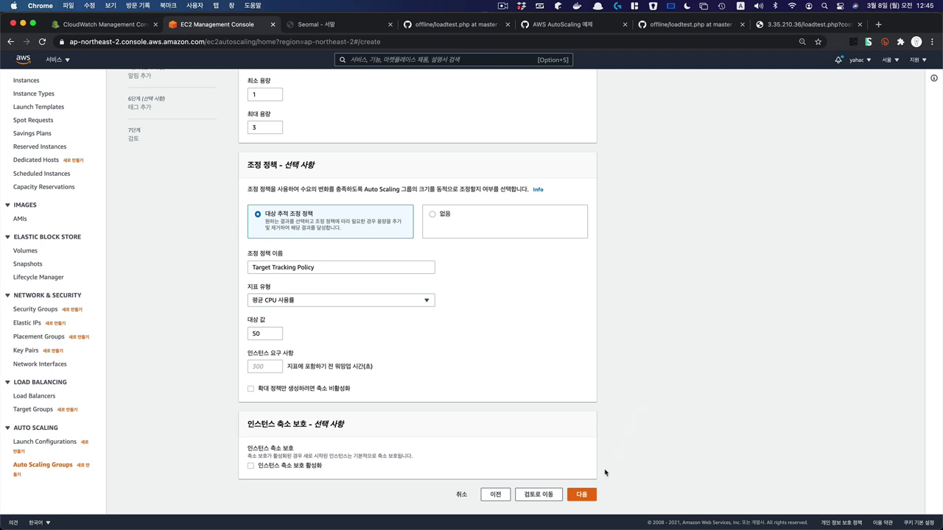
pyautogui.click(589, 496)
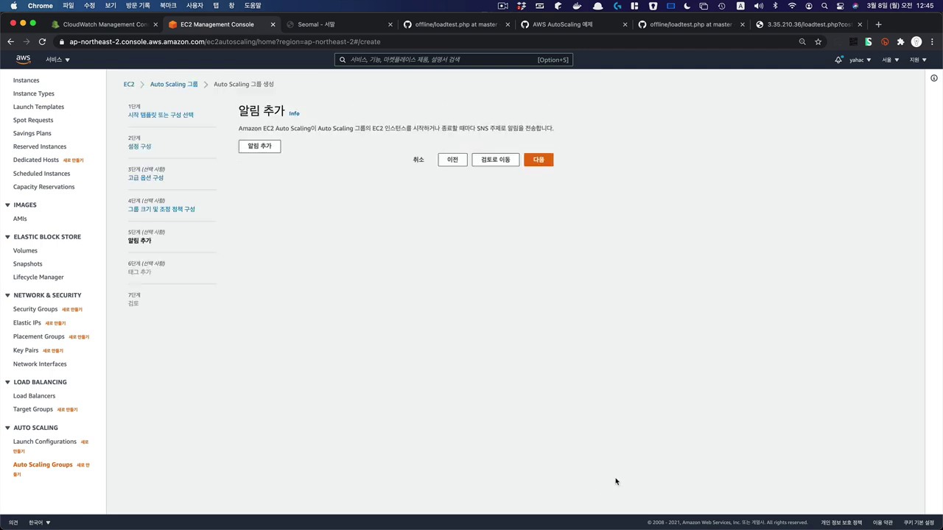
# Skip notifications and tags, review the configuration and create the Auto Scaling group.
pyautogui.click(544, 161)
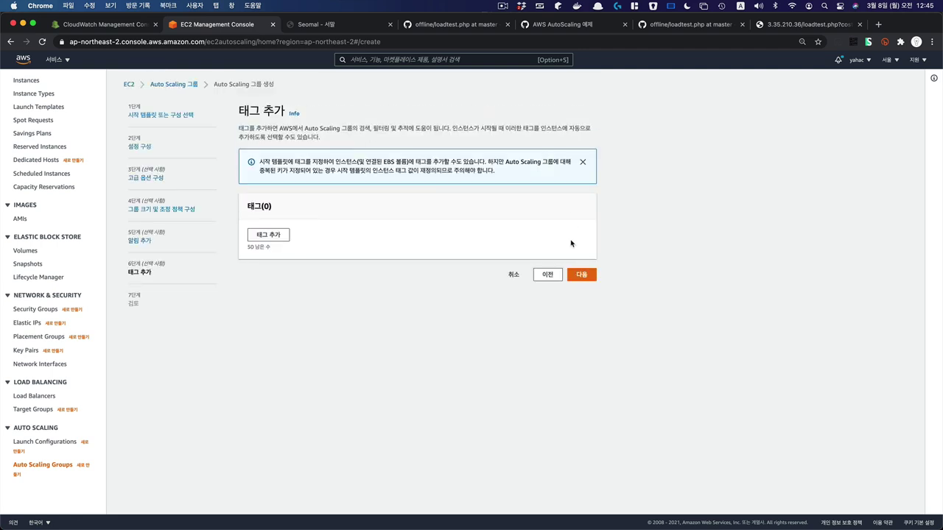
pyautogui.click(582, 274)
pyautogui.scroll(-15, 586, 295)
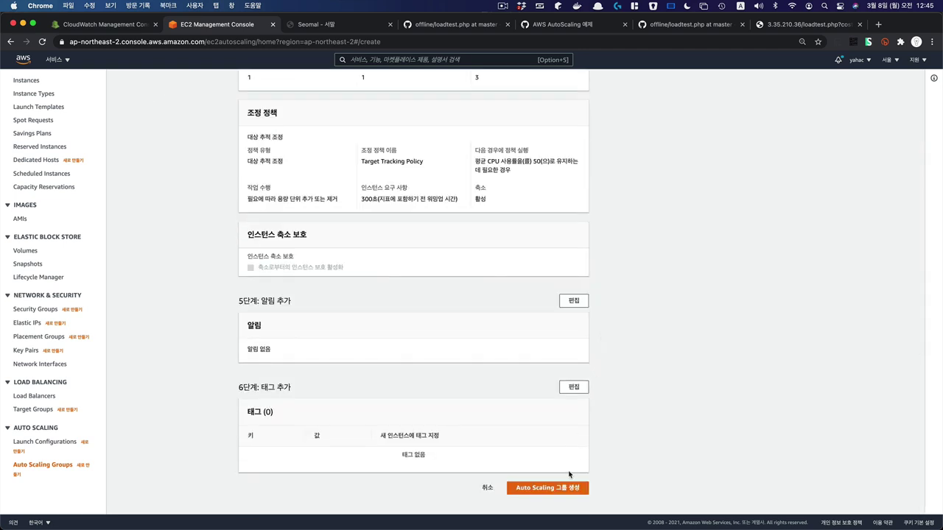
pyautogui.click(565, 488)
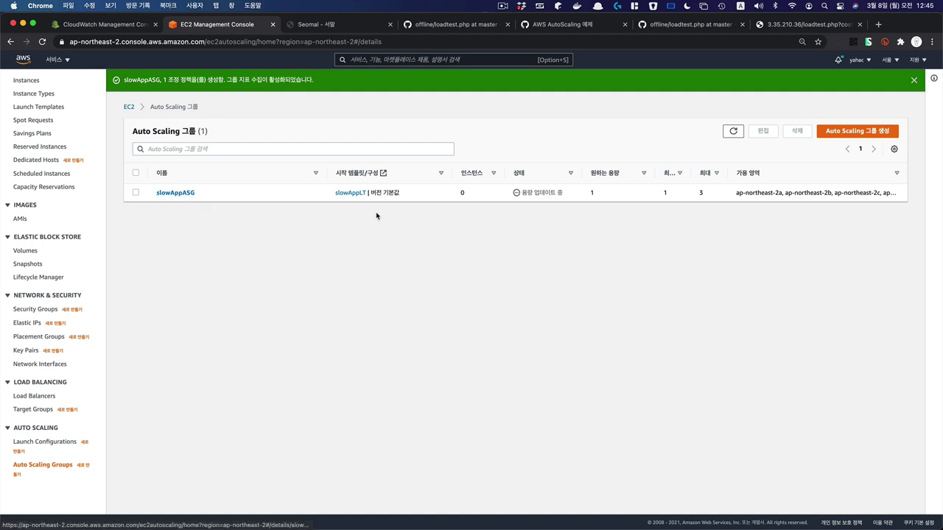
# Examine slowAppASG's details, activity history, instance management and monitoring information.
pyautogui.click(184, 194)
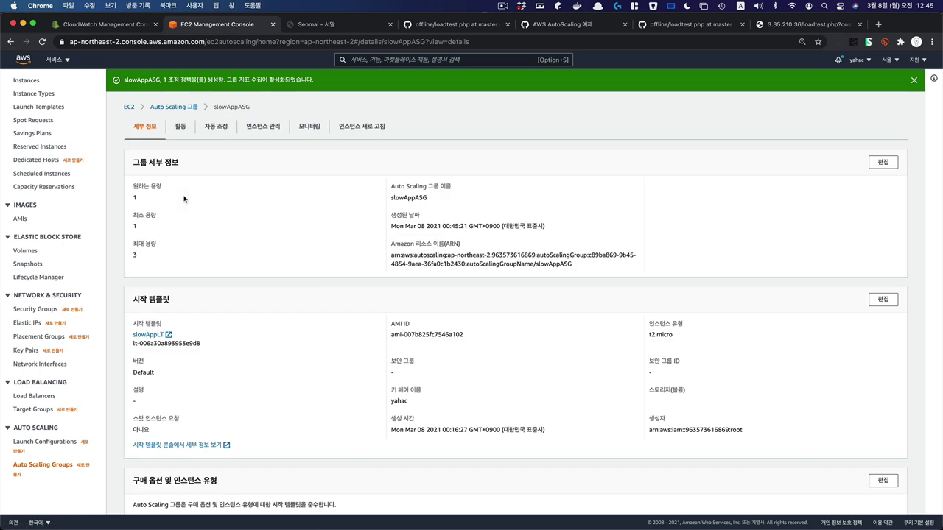
pyautogui.click(180, 126)
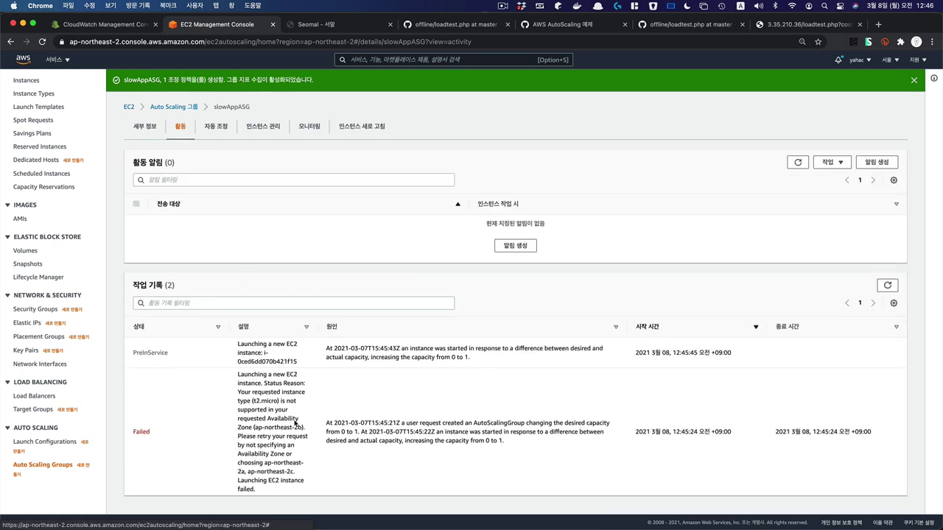
pyautogui.click(262, 132)
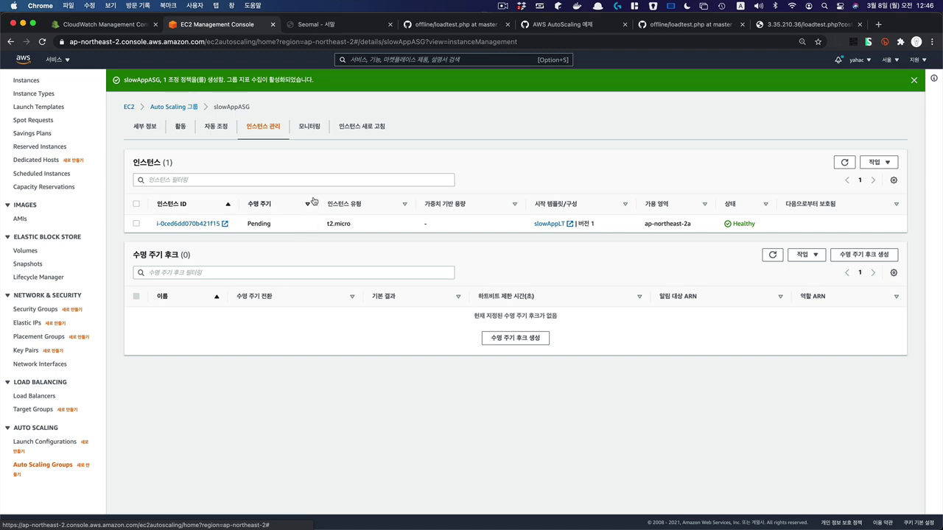
pyautogui.click(312, 130)
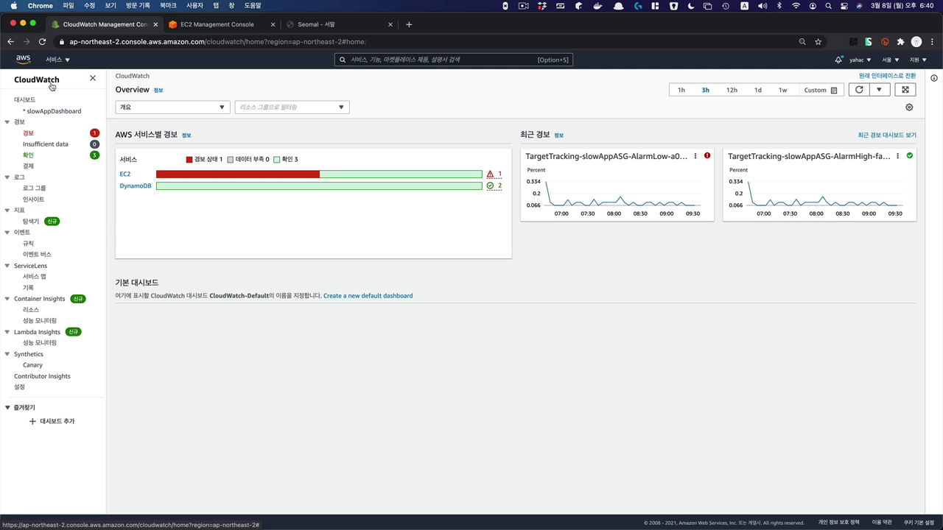
# In CloudWatch, add the TargetTracking-slowAppASG AlarmHigh and AlarmLow alarms to slowAppDashboard as line widgets.
pyautogui.click(28, 132)
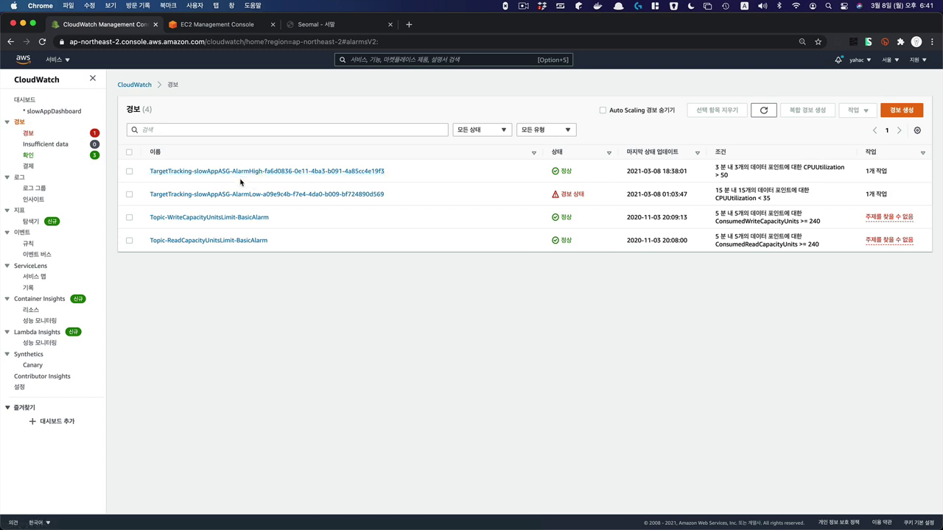
pyautogui.click(129, 172)
pyautogui.click(129, 195)
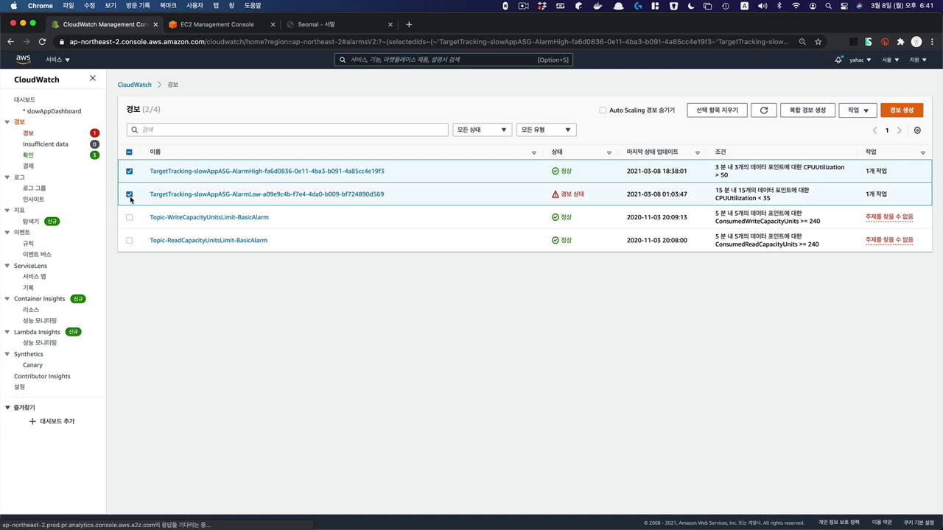
pyautogui.click(863, 117)
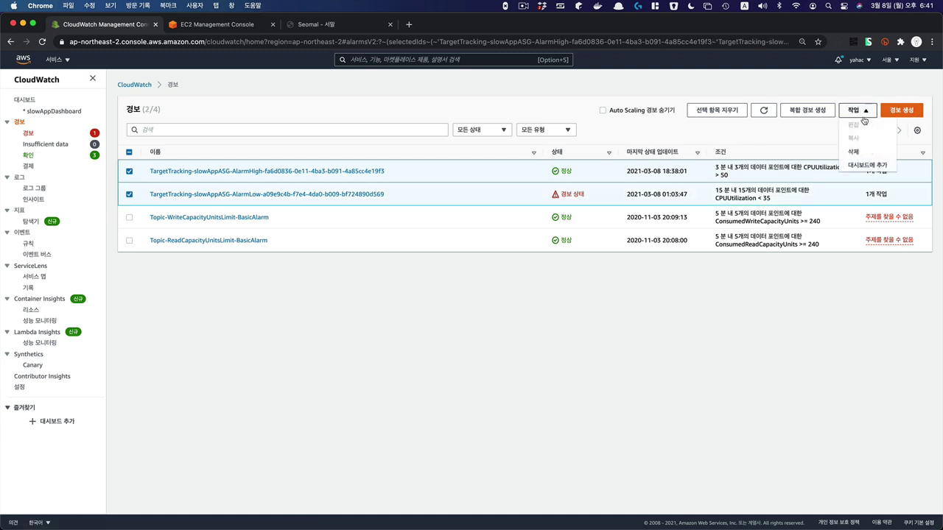
pyautogui.click(865, 166)
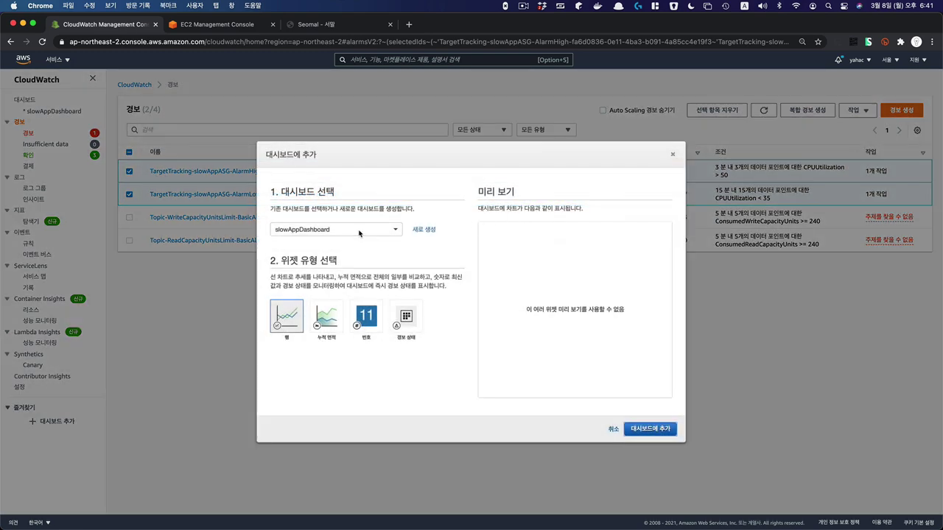
pyautogui.click(340, 233)
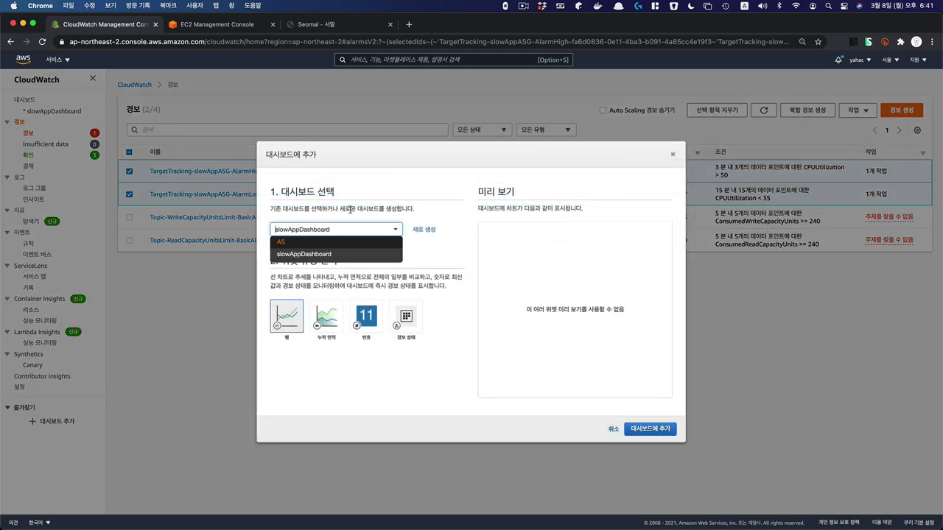
pyautogui.click(361, 209)
pyautogui.click(648, 430)
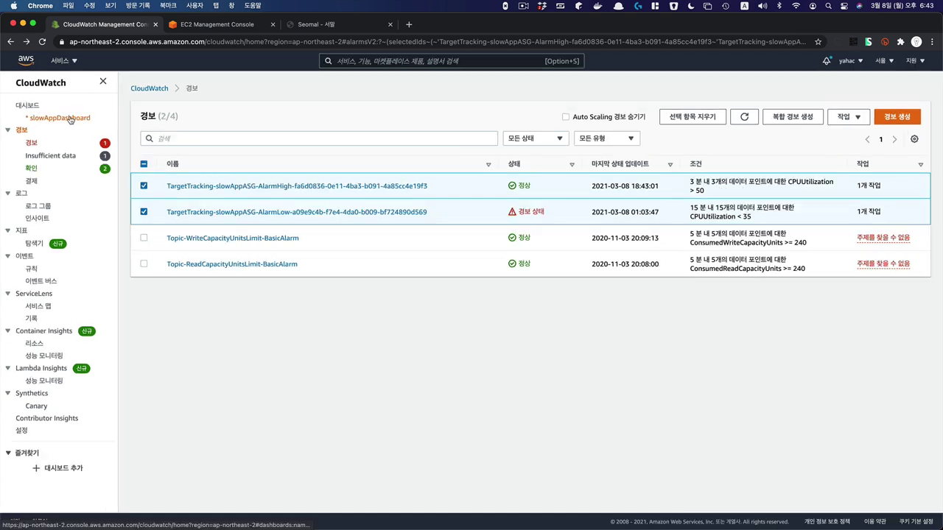
# Open slowAppDashboard and examine the enlarged AlarmHigh and AlarmLow CPU utilization graphs, closing each one.
pyautogui.click(61, 117)
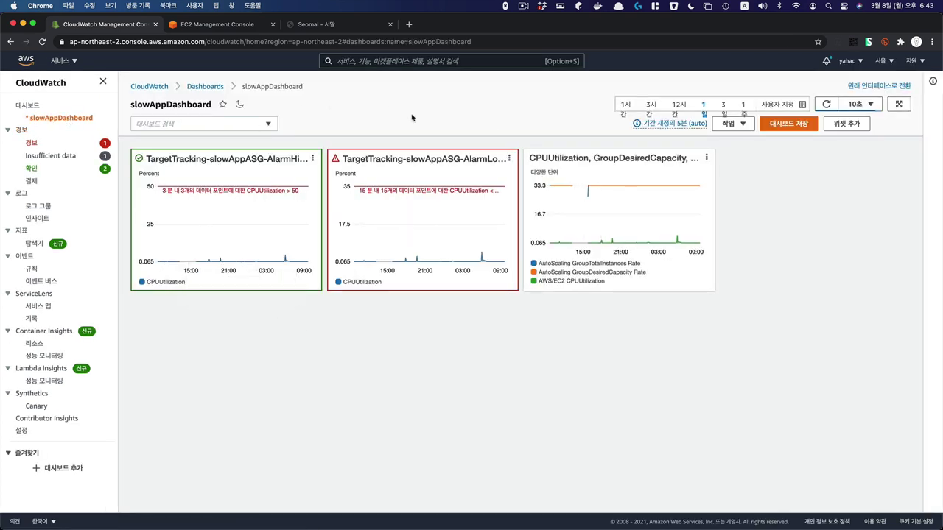
pyautogui.moveTo(298, 163)
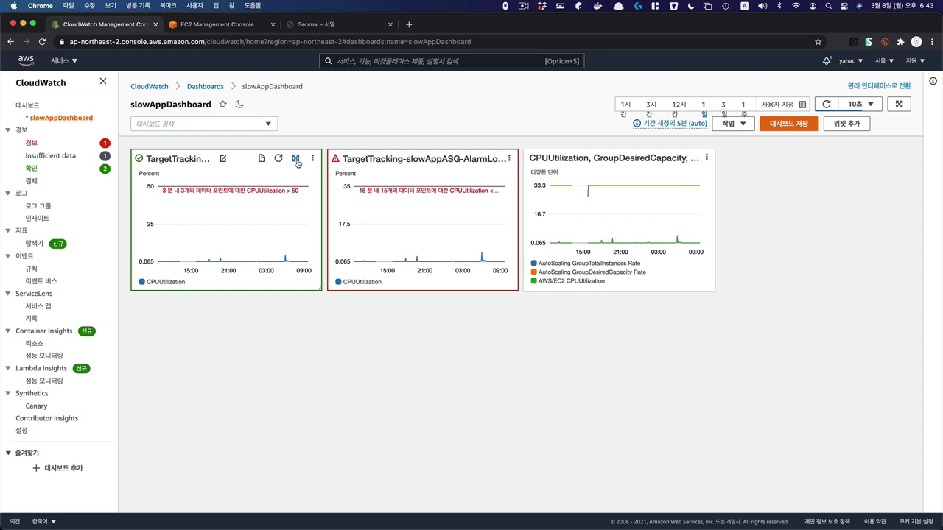
pyautogui.click(295, 159)
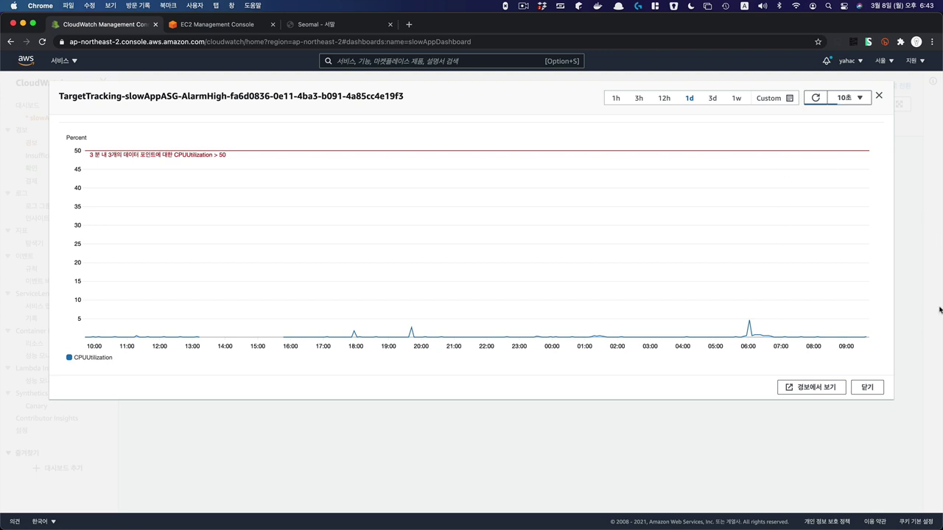
pyautogui.click(869, 393)
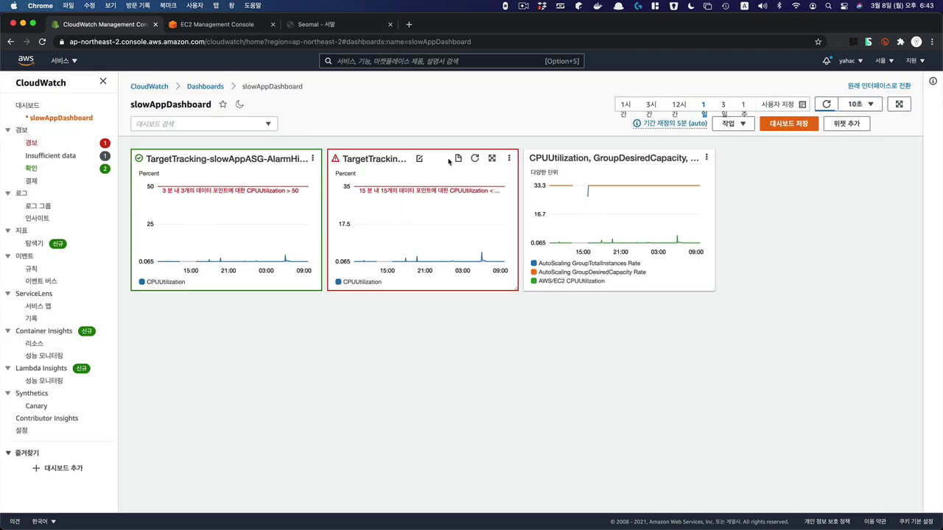
pyautogui.click(492, 158)
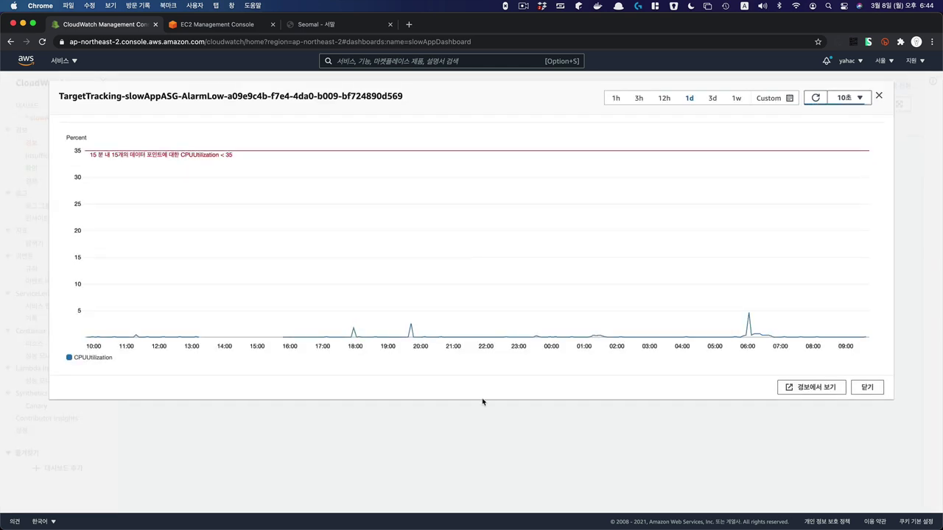
pyautogui.moveTo(226, 156)
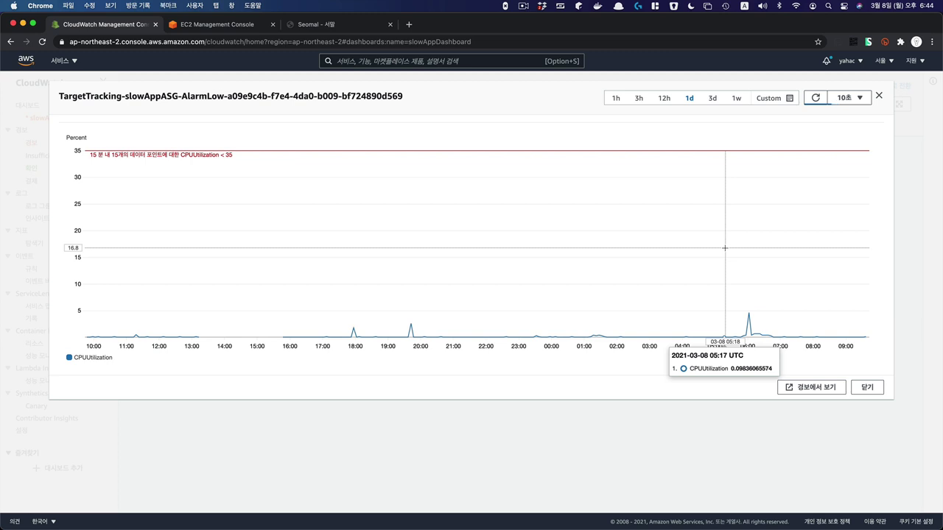
pyautogui.click(867, 387)
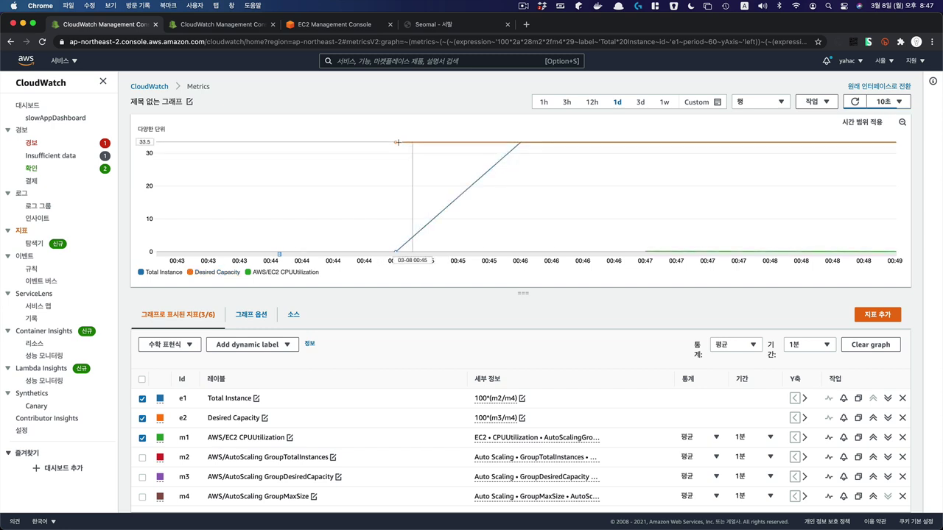
# Inspect where the Desired Capacity and CPUUtilization lines begin on the metrics graph, and view the JMeter tutorial video page.
pyautogui.moveTo(396, 142)
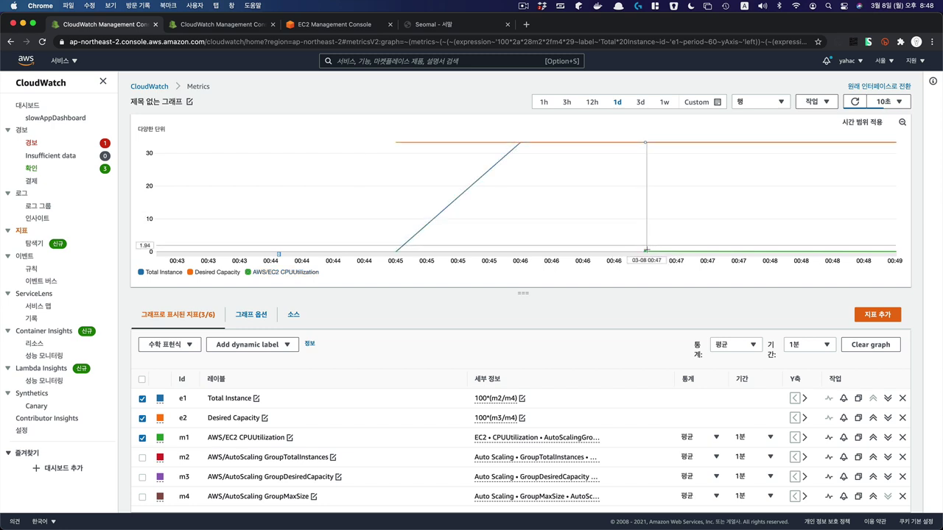
pyautogui.moveTo(645, 251)
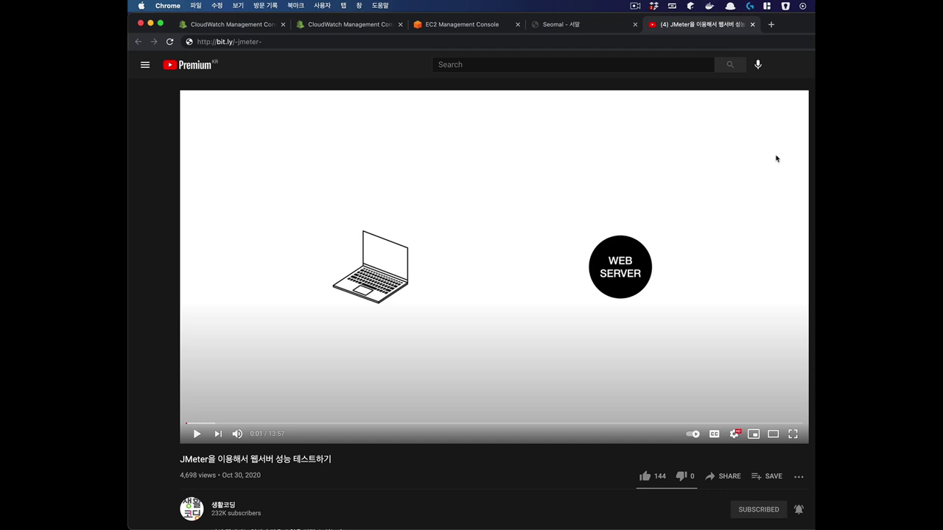
pyautogui.click(364, 46)
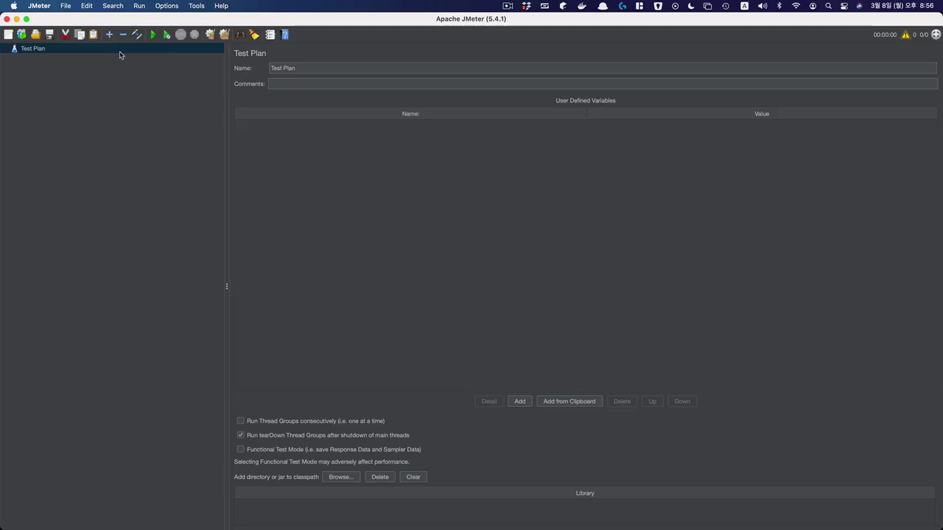
# In Apache JMeter, add a thread group to the test plan with 3 threads and an infinite loop count.
pyautogui.rightClick(119, 51)
pyautogui.moveTo(153, 60)
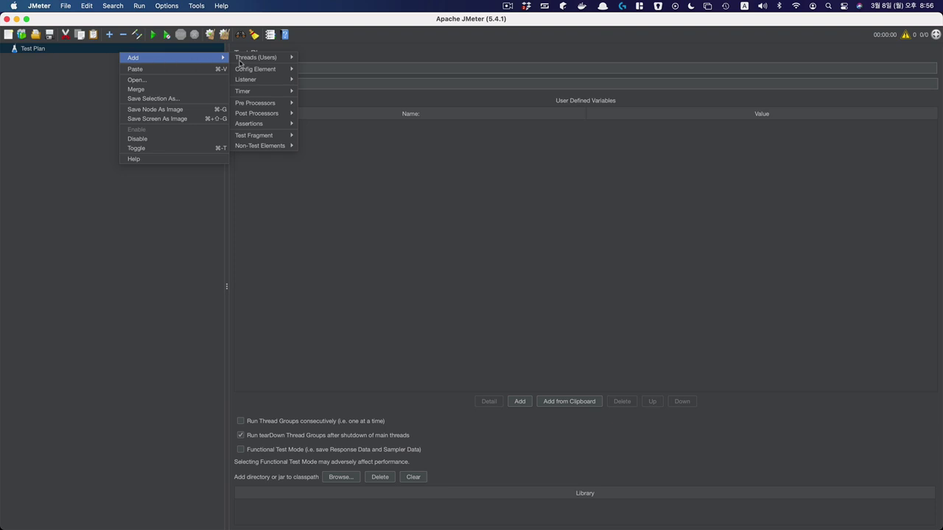
pyautogui.moveTo(289, 62)
pyautogui.click(322, 57)
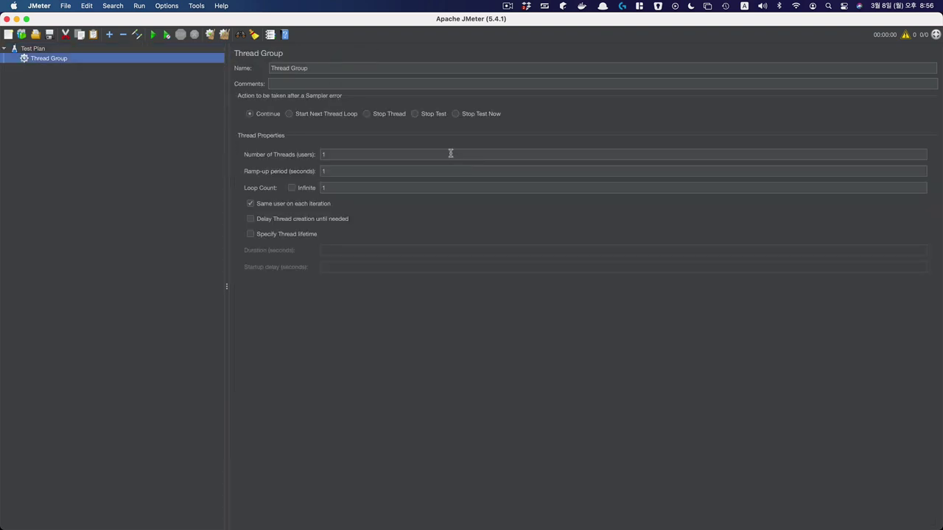
pyautogui.click(341, 154)
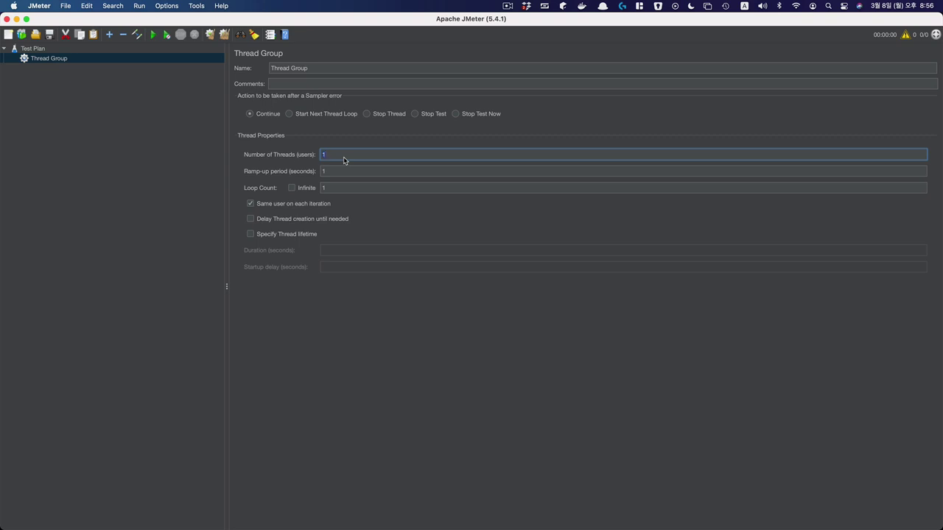
pyautogui.write('3')
pyautogui.click(294, 189)
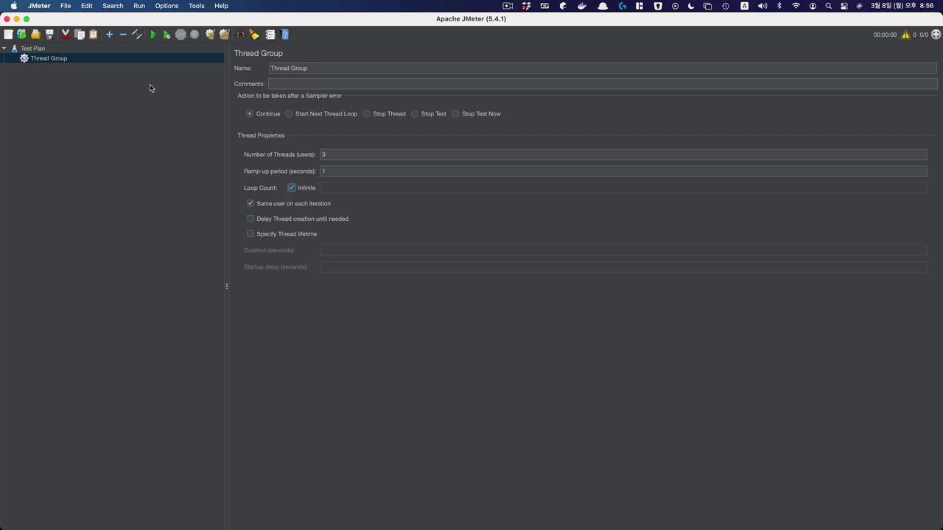
# Add an HTTP Request sampler to the thread group.
pyautogui.rightClick(125, 61)
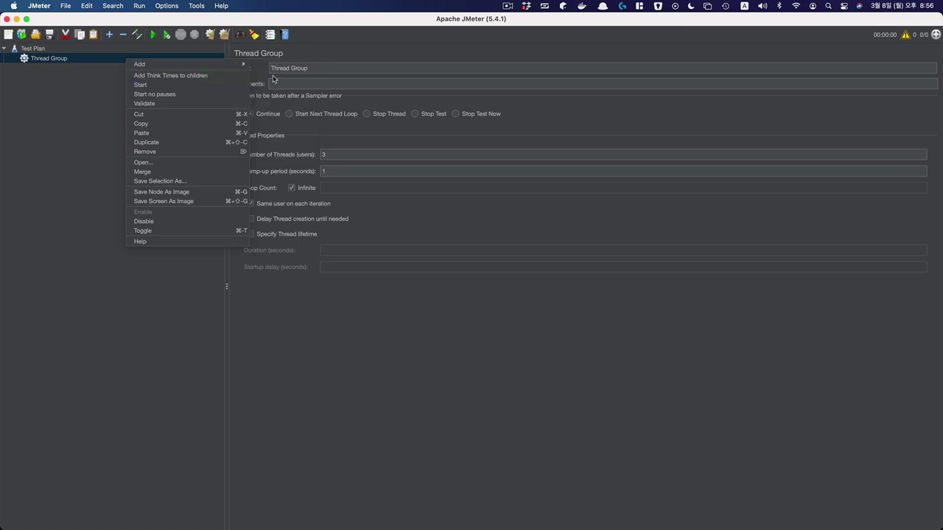
pyautogui.moveTo(220, 68)
pyautogui.moveTo(266, 64)
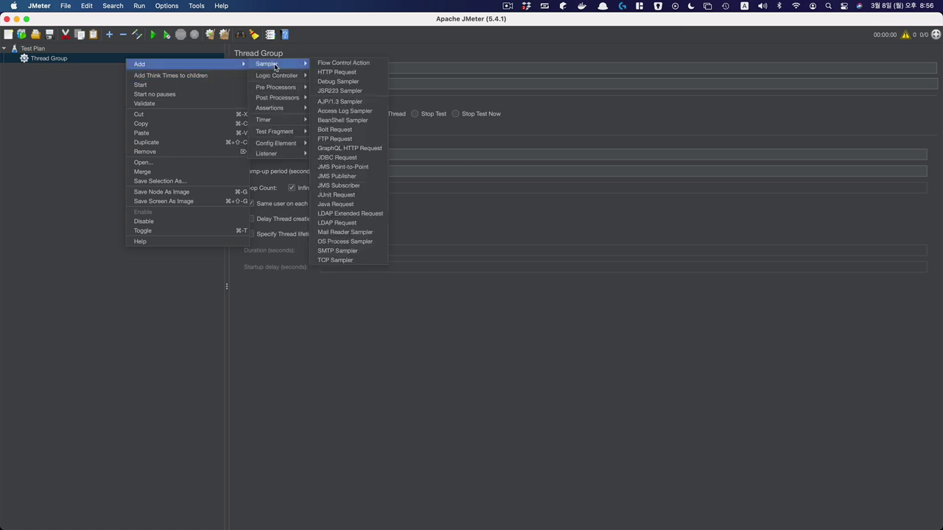
pyautogui.click(339, 72)
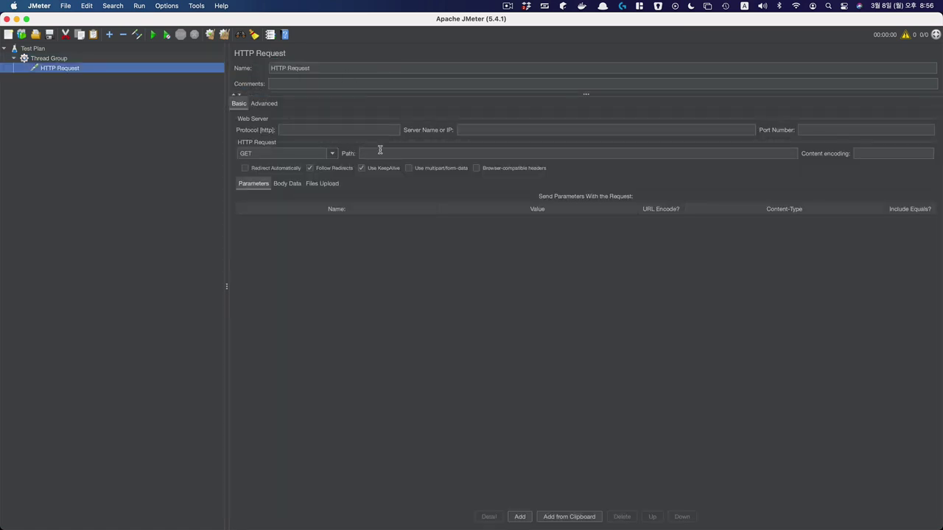
# Set the HTTP request's server name to slowapplb-424749213.ap-northeast-2.elb.amazonaws.com, without the protocol prefix or file path.
pyautogui.click(472, 131)
pyautogui.write('http://slowapplb-424749213.ap-northeast-2.elb.amazonaws.com/loadtest.php')
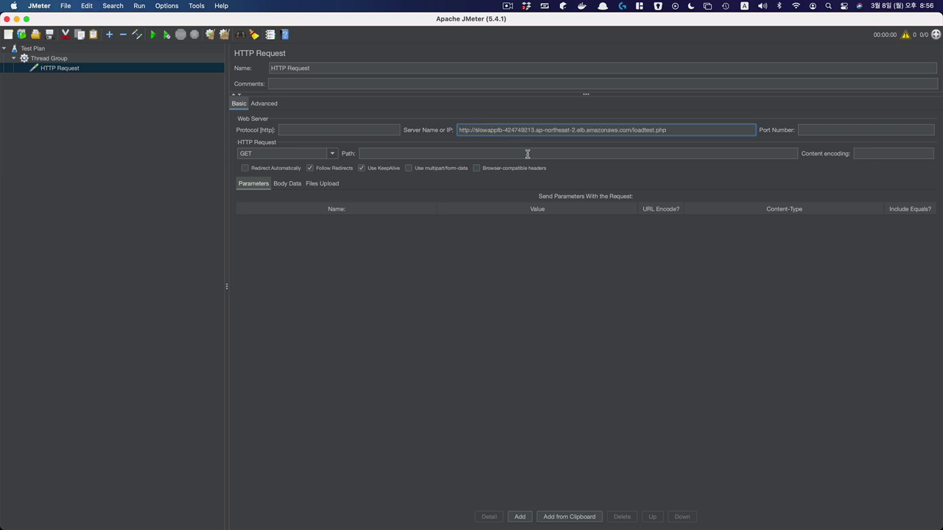
pyautogui.hotkey('shift', 'Left')
pyautogui.hotkey('shift', 'Left')
pyautogui.hotkey('shift', 'Left')
pyautogui.hotkey('shift', 'Left')
pyautogui.hotkey('shift', 'Left')
pyautogui.hotkey('shift', 'Left')
pyautogui.hotkey('shift', 'Left')
pyautogui.hotkey('shift', 'Left')
pyautogui.hotkey('shift', 'Left')
pyautogui.press('super+x')
pyautogui.press('BackSpace')
pyautogui.press('BackSpace')
pyautogui.press('BackSpace')
pyautogui.press('BackSpace')
pyautogui.press('BackSpace')
pyautogui.press('BackSpace')
pyautogui.press('BackSpace')
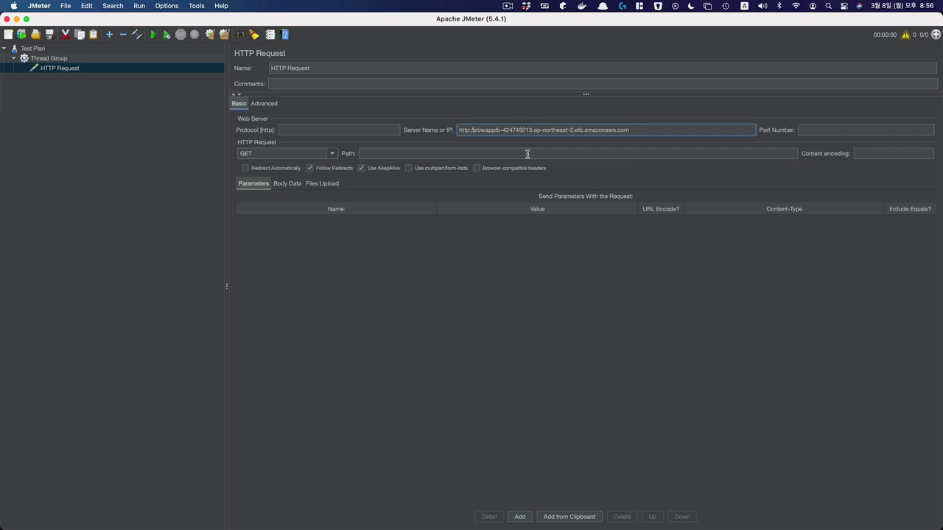
# Set the HTTP request's path to loadtest.php.
pyautogui.click(418, 153)
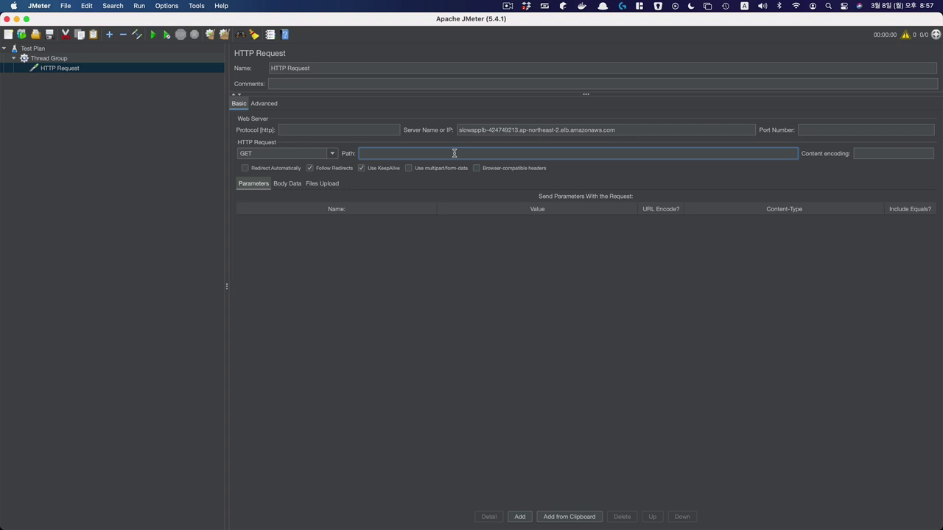
pyautogui.press('super+v')
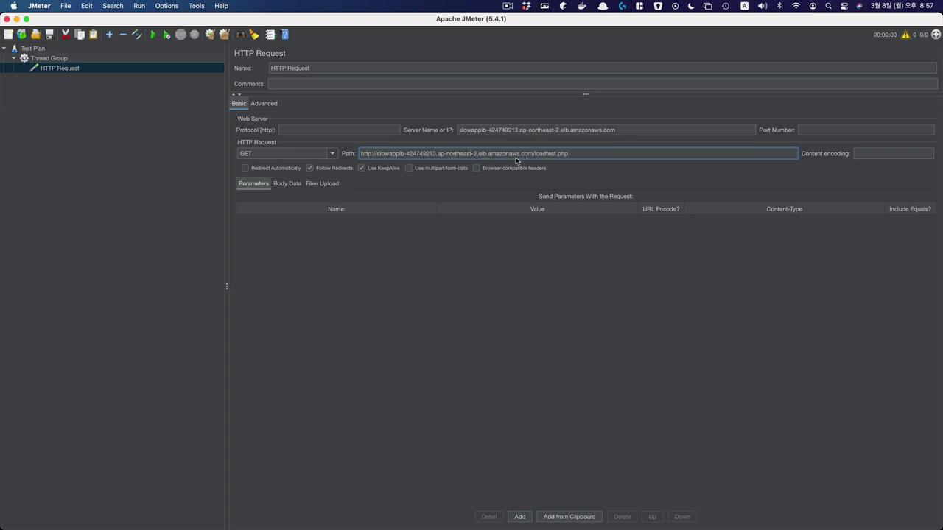
pyautogui.moveTo(532, 153); pyautogui.dragTo(209, 142)
pyautogui.press('BackSpace')
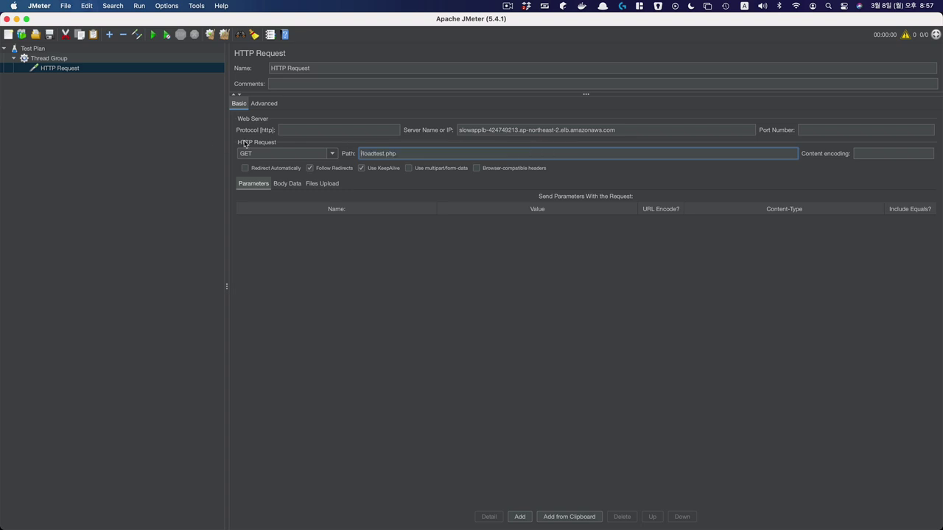
pyautogui.press('Delete')
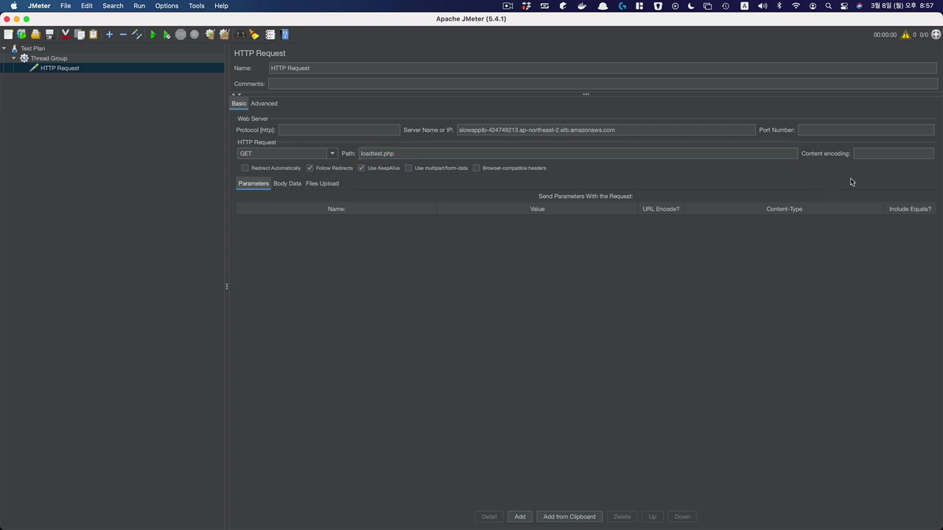
# Add a View Results Tree listener to the HTTP request.
pyautogui.rightClick(146, 73)
pyautogui.moveTo(159, 75)
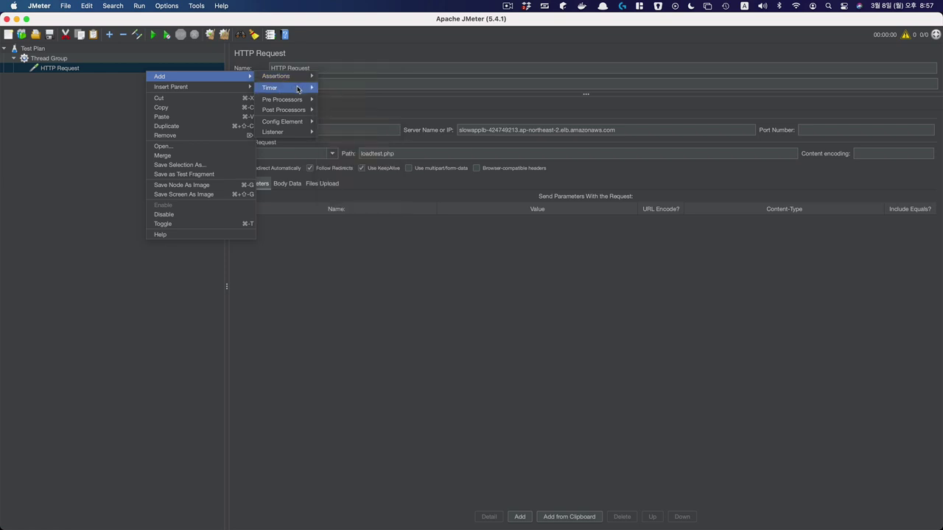
pyautogui.moveTo(299, 89)
pyautogui.moveTo(298, 132)
pyautogui.click(353, 133)
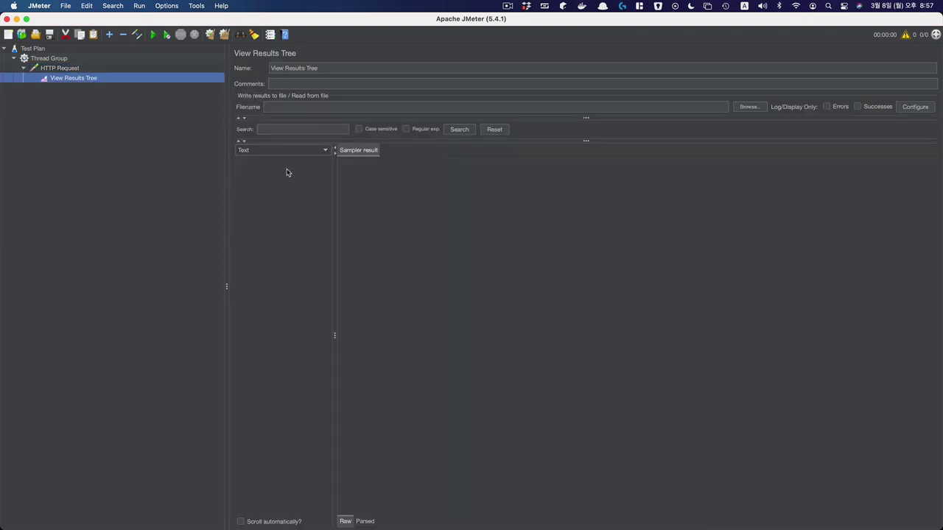
# Add a Summary Report listener to the HTTP request.
pyautogui.rightClick(159, 69)
pyautogui.moveTo(200, 79)
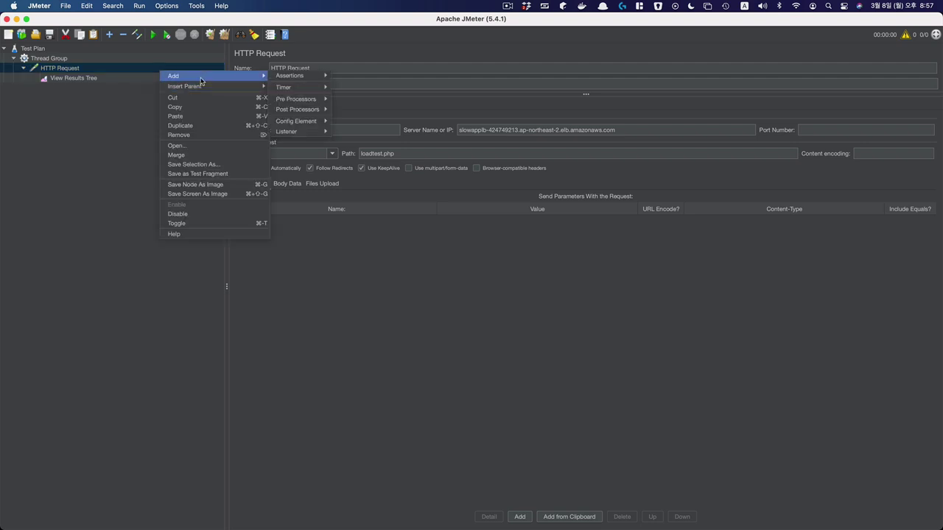
pyautogui.moveTo(311, 77)
pyautogui.moveTo(302, 132)
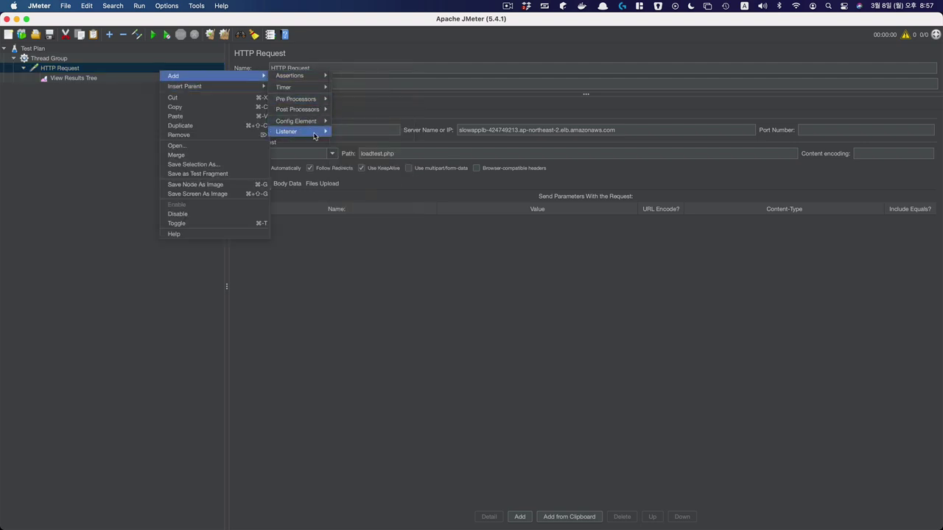
pyautogui.click(360, 140)
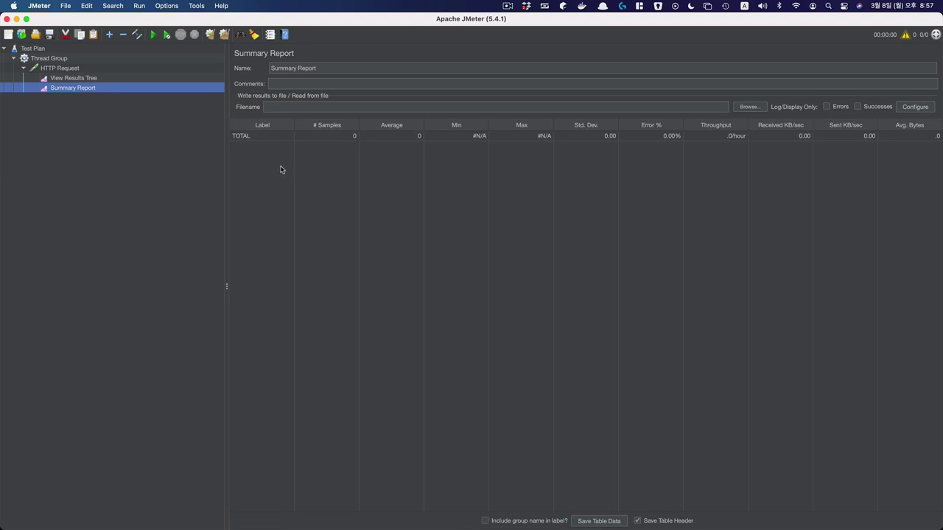
# Add a Graph Results listener to the HTTP request.
pyautogui.click(116, 69)
pyautogui.rightClick(114, 70)
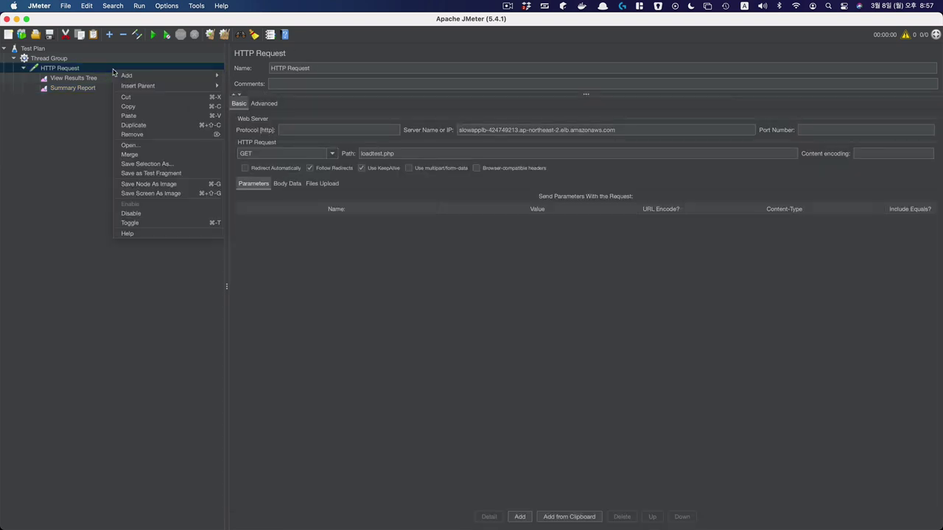
pyautogui.moveTo(164, 76)
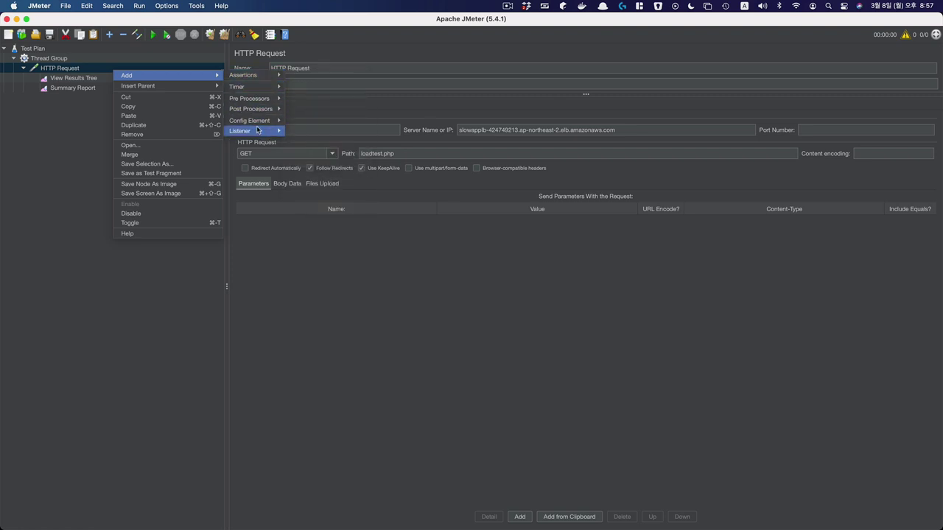
pyautogui.moveTo(258, 132)
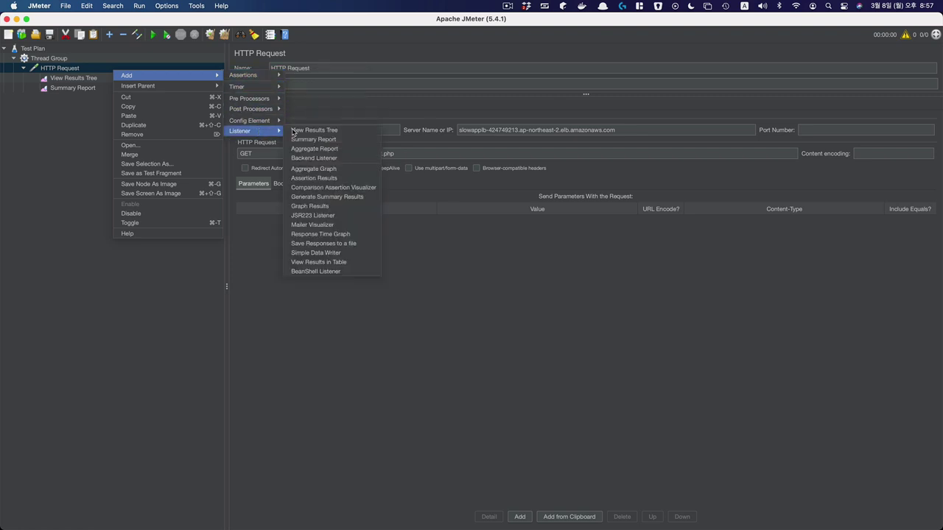
pyautogui.click(326, 207)
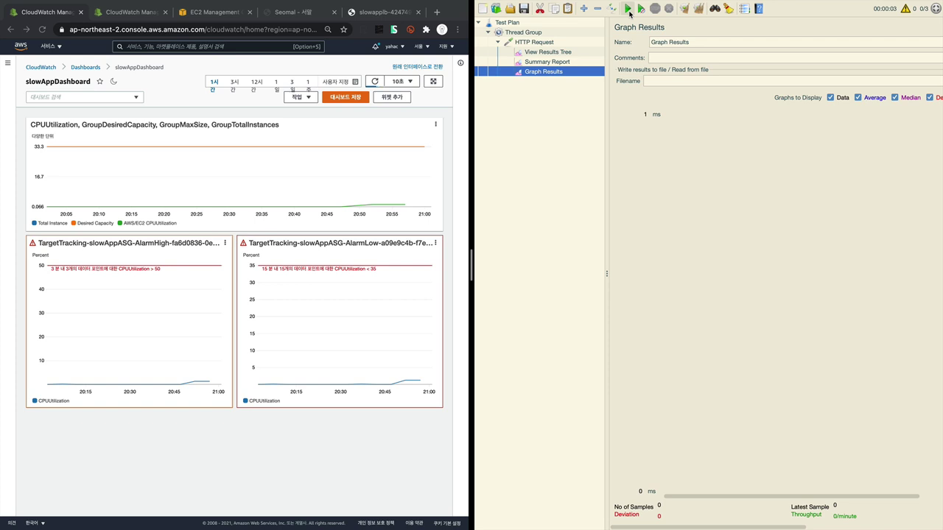
# Start the load test against the load balancer with the Graph Results listener open.
pyautogui.click(629, 12)
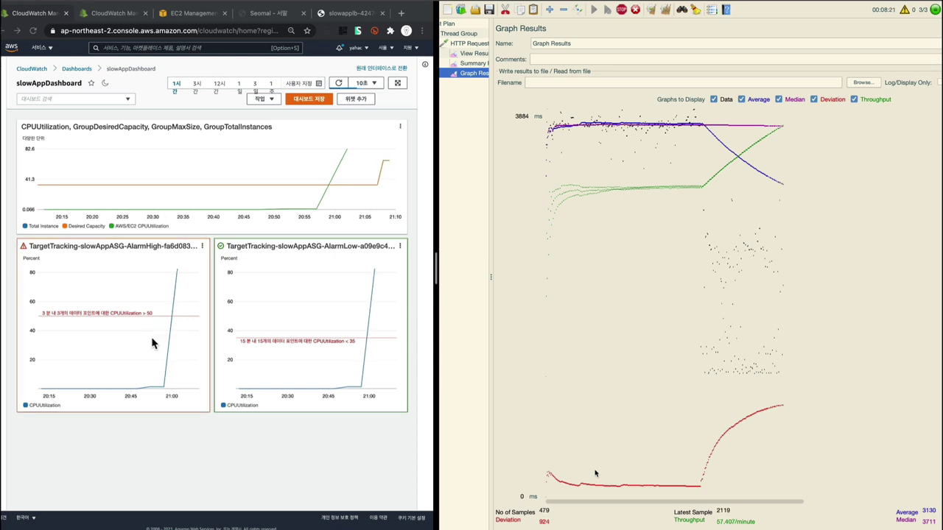
# Refresh slowAppDashboard and examine its scaling metrics alongside the latest samples in the Graph Results plot.
pyautogui.click(347, 185)
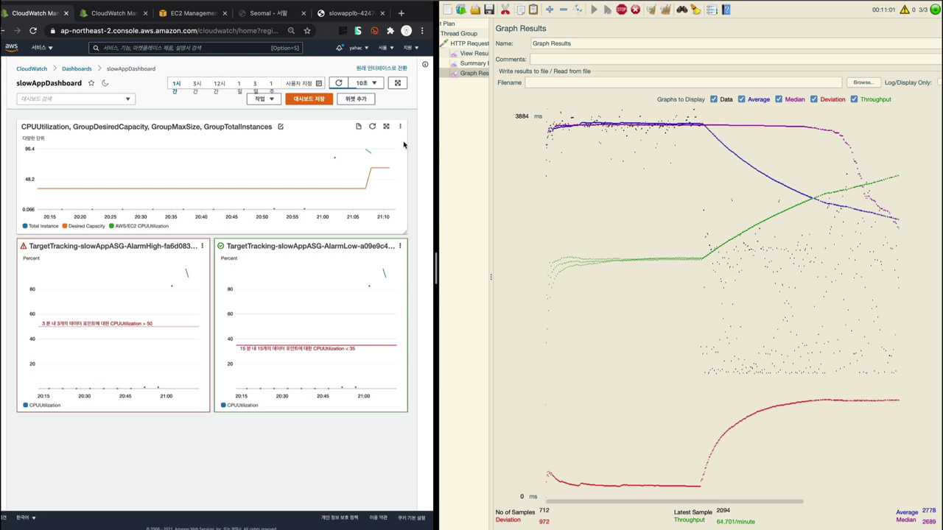
pyautogui.click(340, 82)
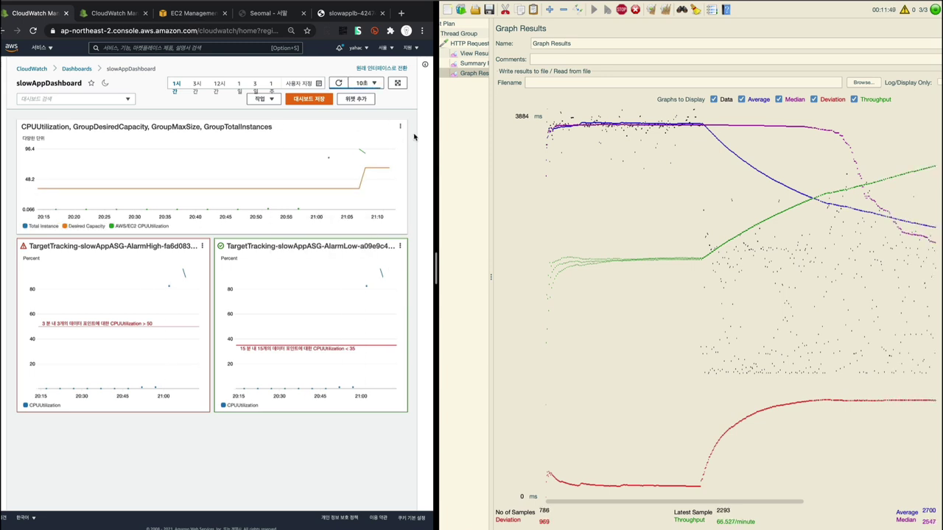
pyautogui.click(864, 501)
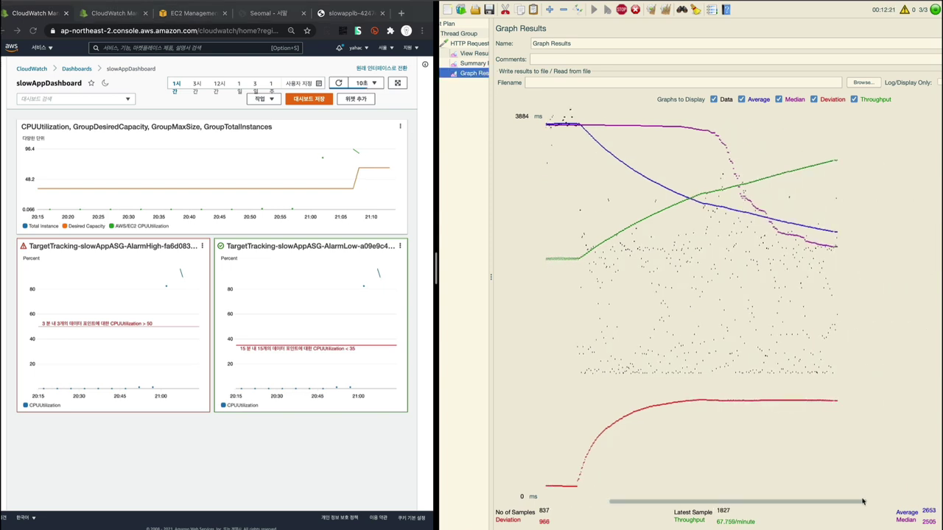